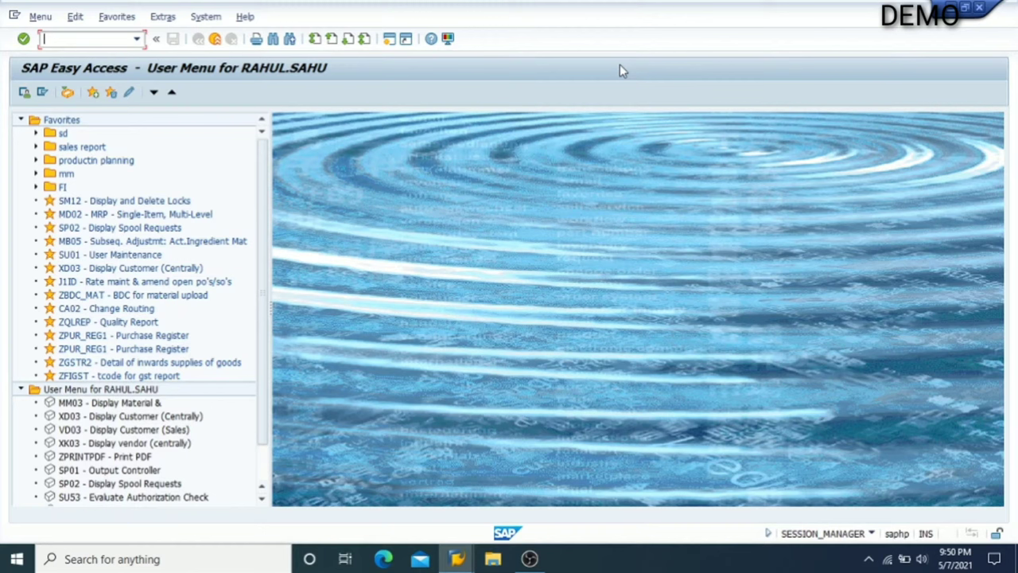
- Open the sales order creation transaction VA01
click(35, 135)
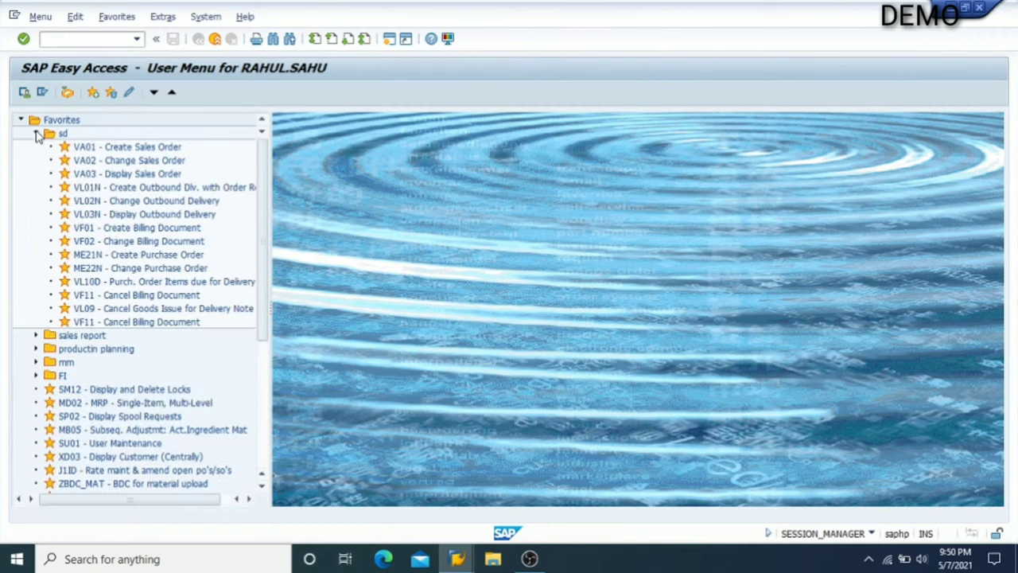
click(80, 147)
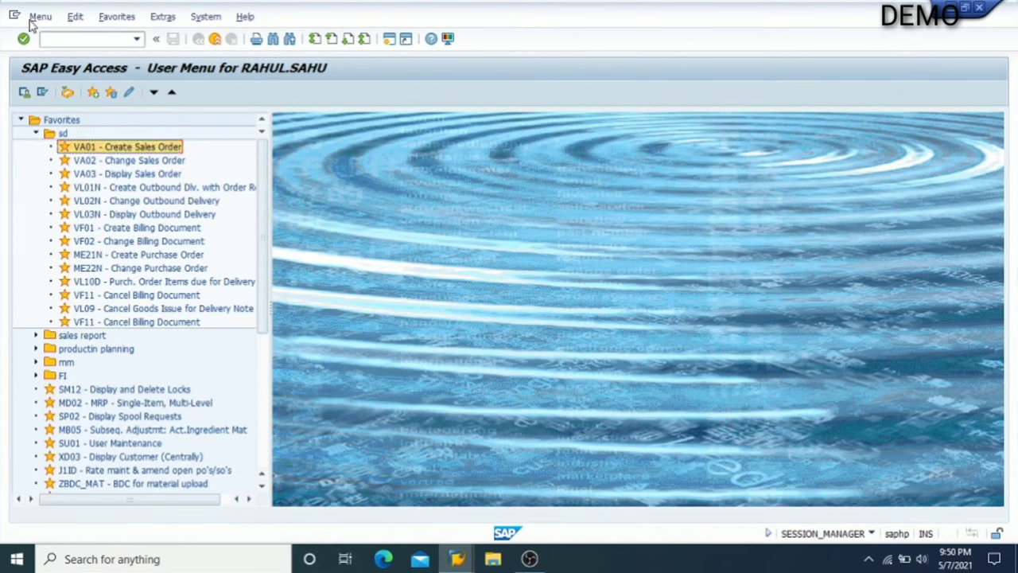
click(64, 38)
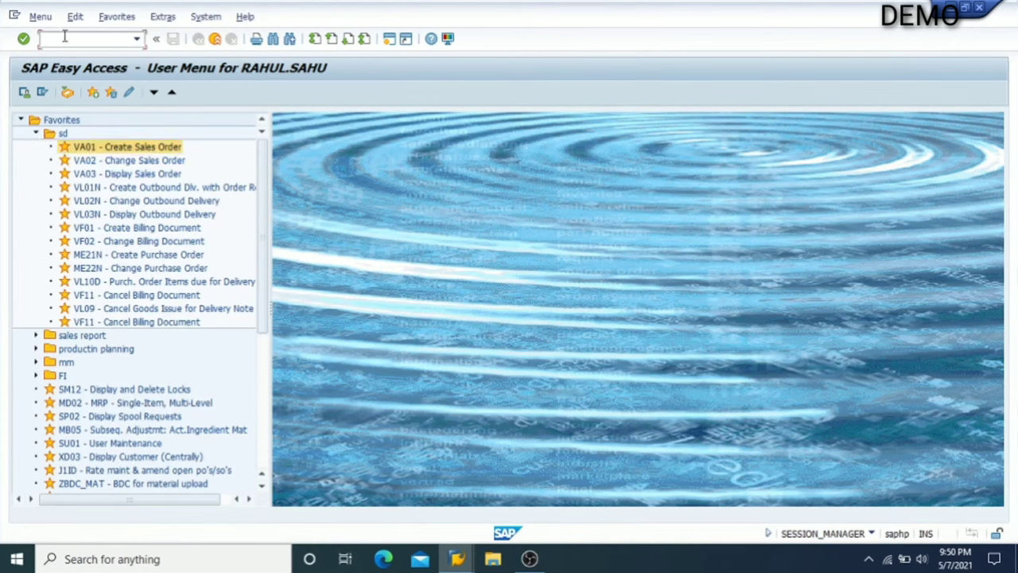
text(va01)
key(Return)
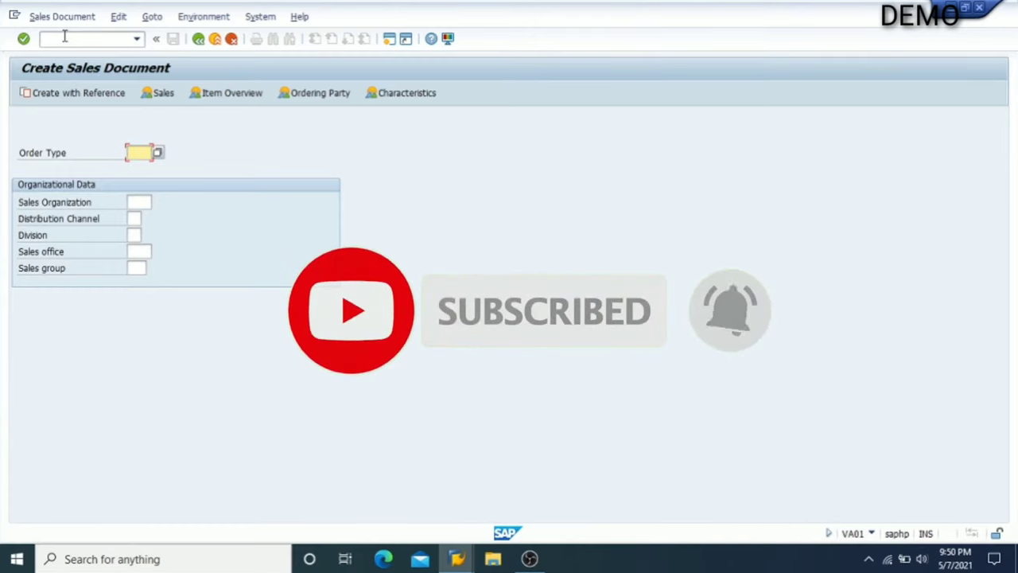
- Set the order type of the new sales document to ZSCR
click(158, 153)
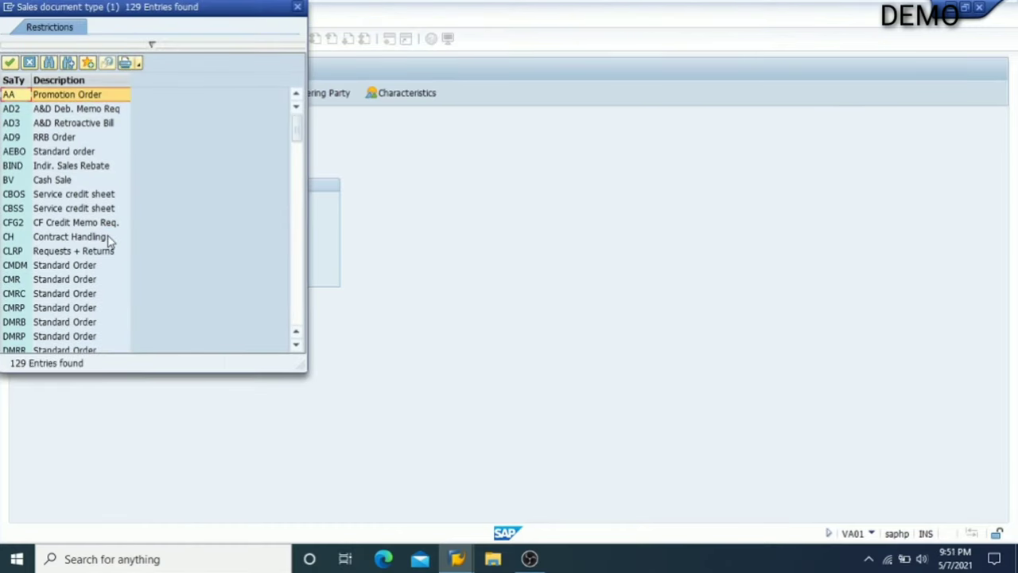
scroll(45, 264, down, 2)
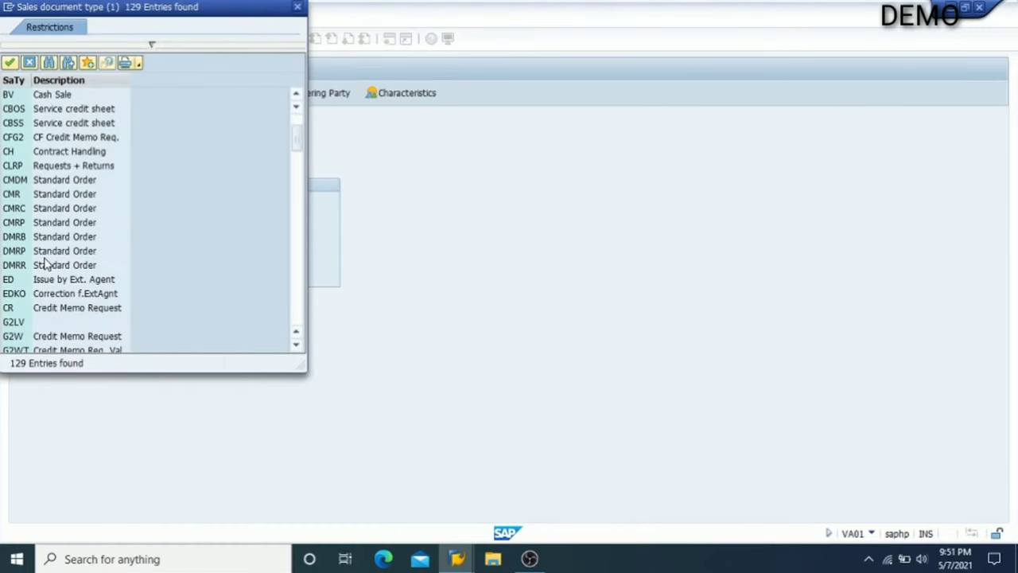
scroll(45, 264, down, 12)
scroll(46, 260, up, 16)
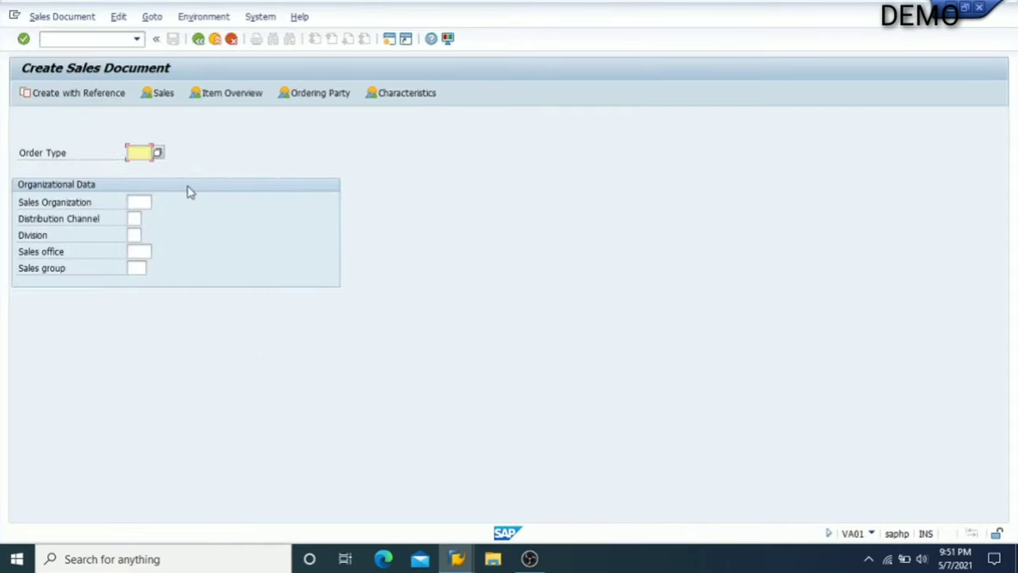
key(Down)
key(Down)
key(Down)
key(Down)
key(Return)
key(Tab)
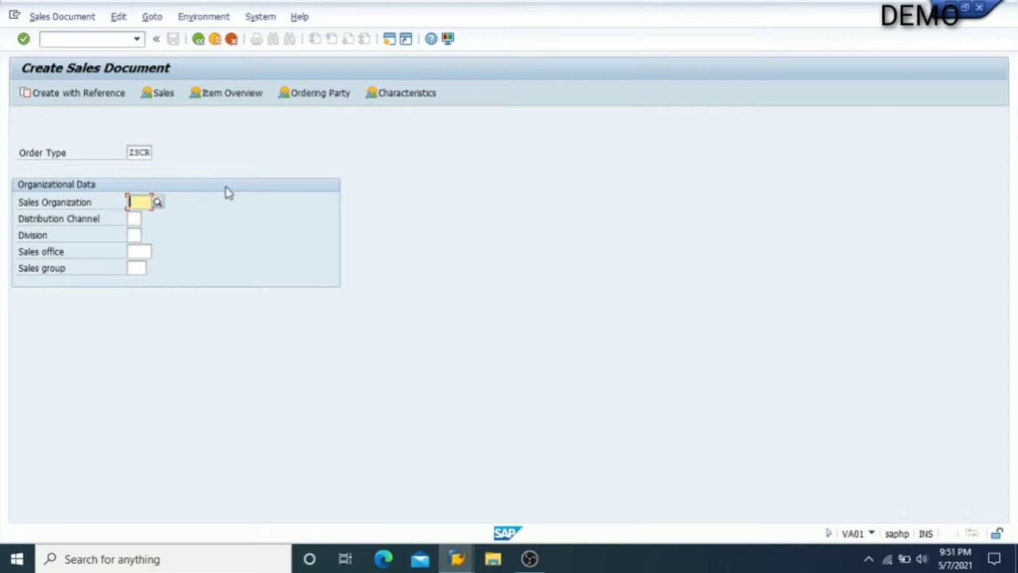
- Enter sales organization 2100, distribution channel 70 and division 90, and continue to the order overview
text(2100)
key(Tab)
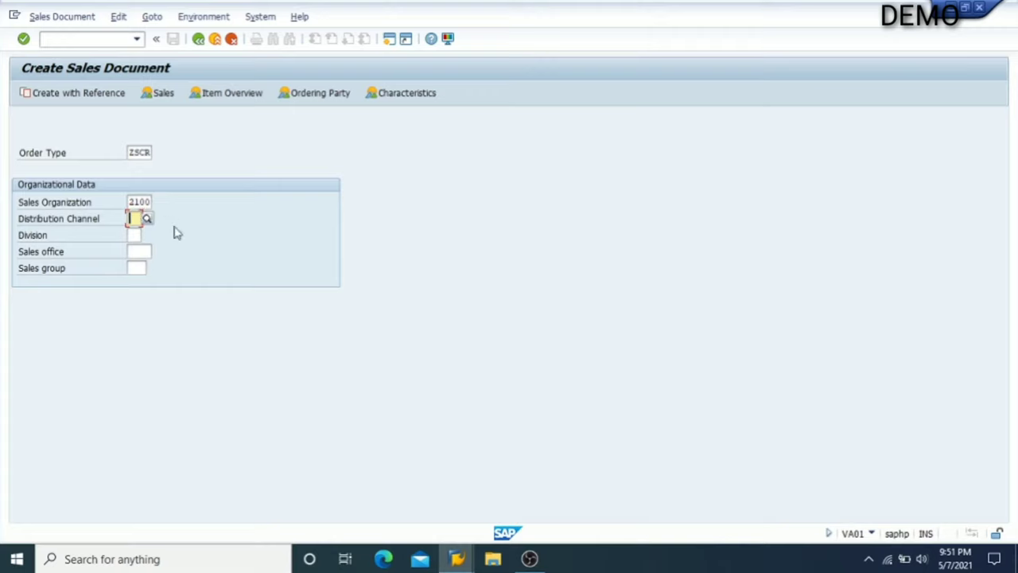
text(1)
key(BackSpace)
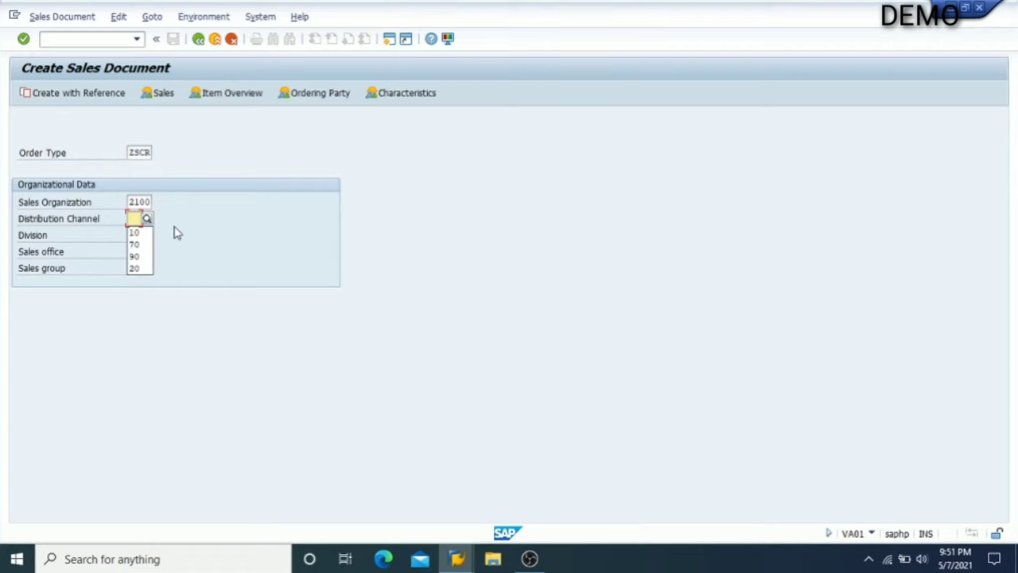
text(70)
key(Tab)
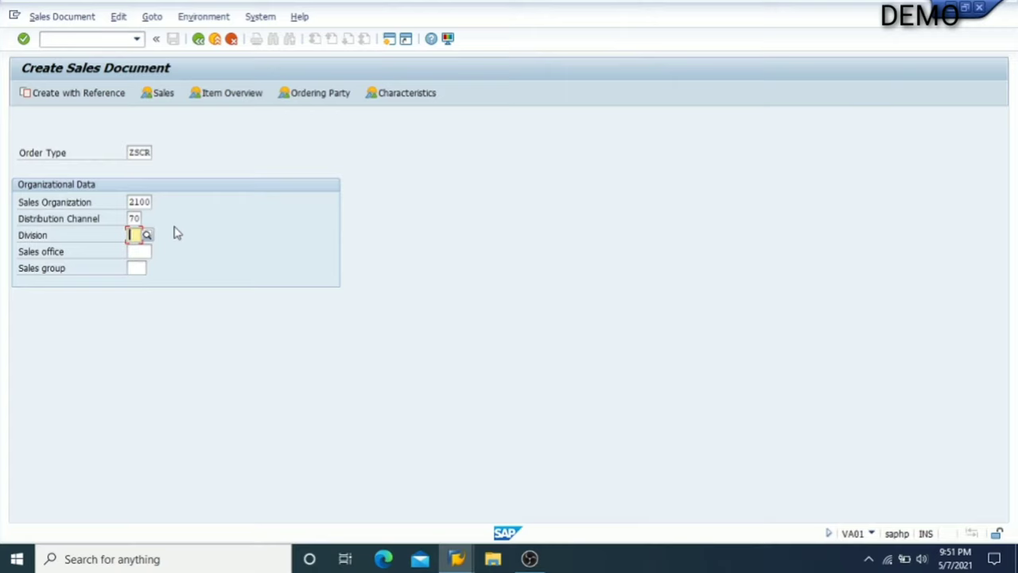
text(90)
key(Tab)
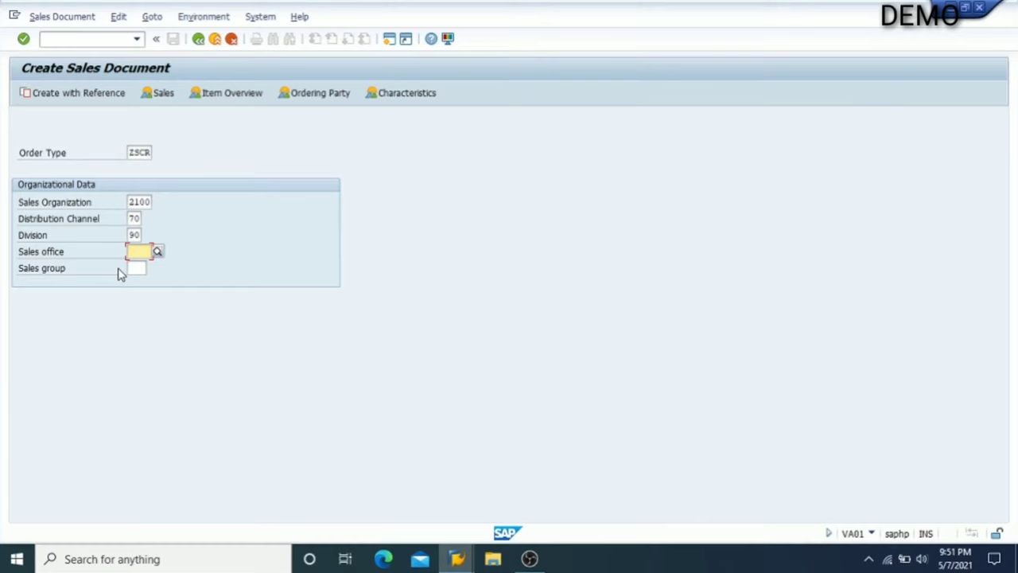
key(Return)
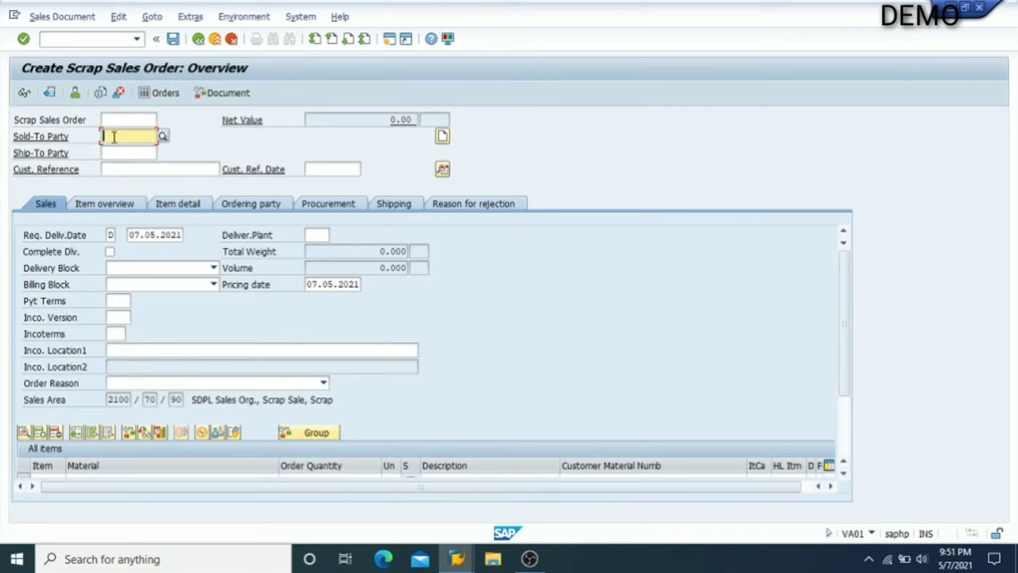
- Fill in the order header with the sold-to party's customer number, customer reference "by mail" and customer reference date 07052021
text(600081)
key(Return)
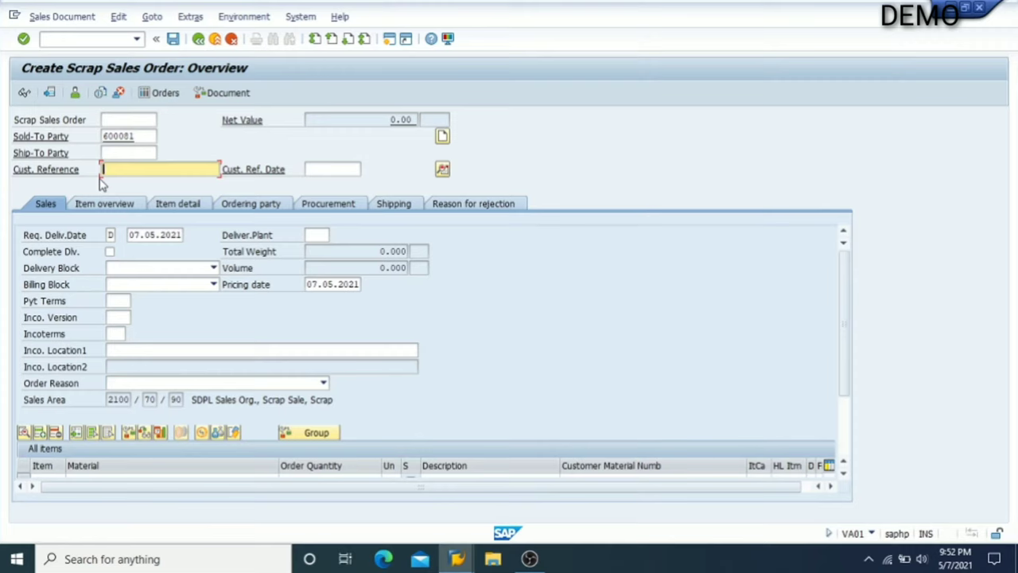
text(by mail)
click(340, 170)
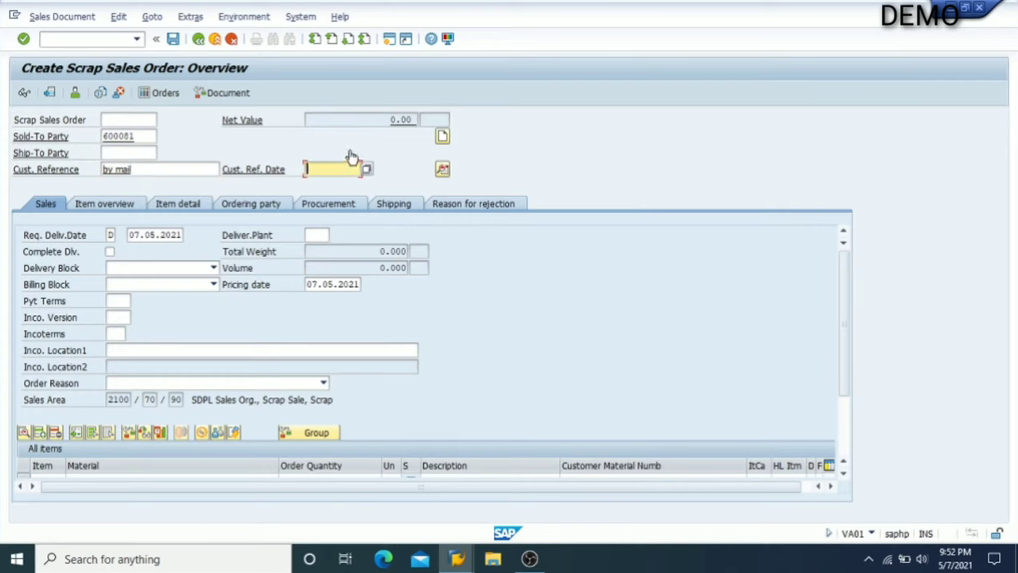
text(07052)
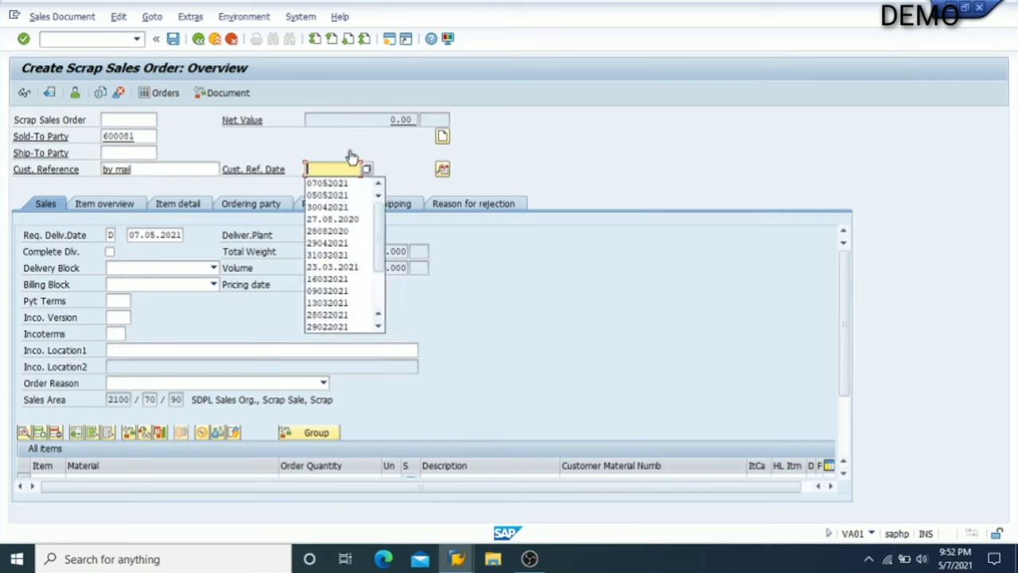
text(021)
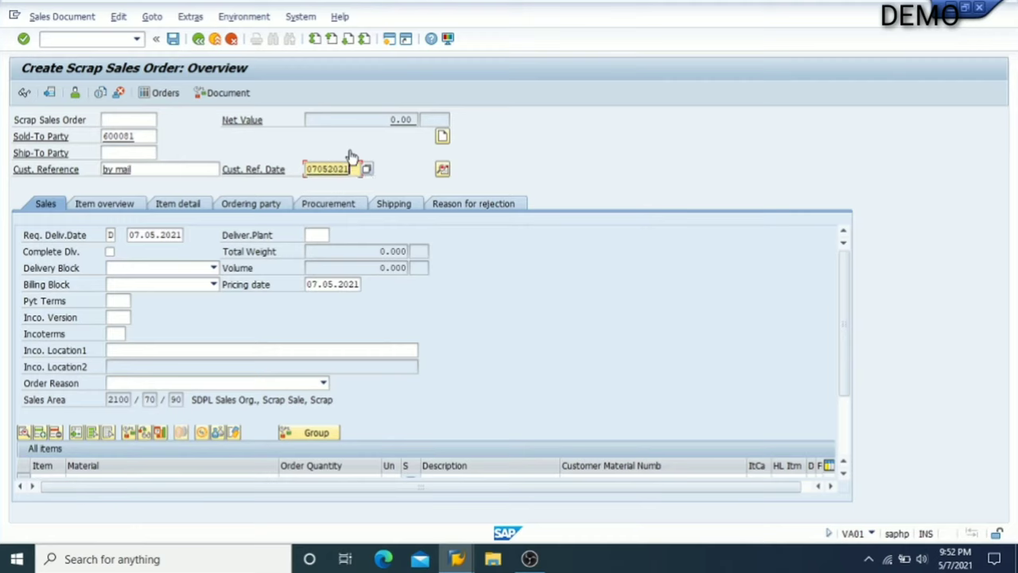
- Set the order's payment terms to Z090, within 90 days of material receipt
click(113, 300)
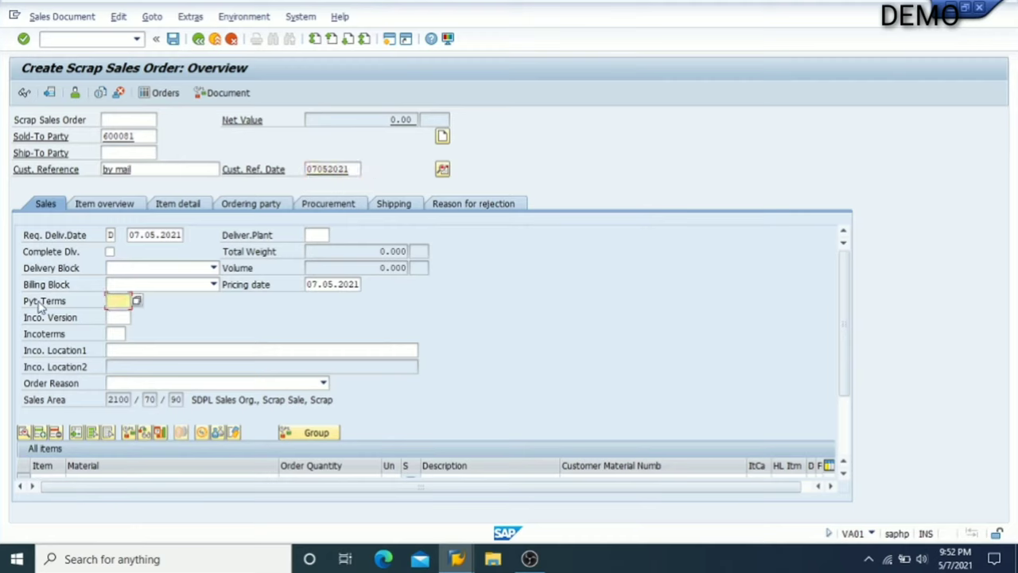
click(137, 301)
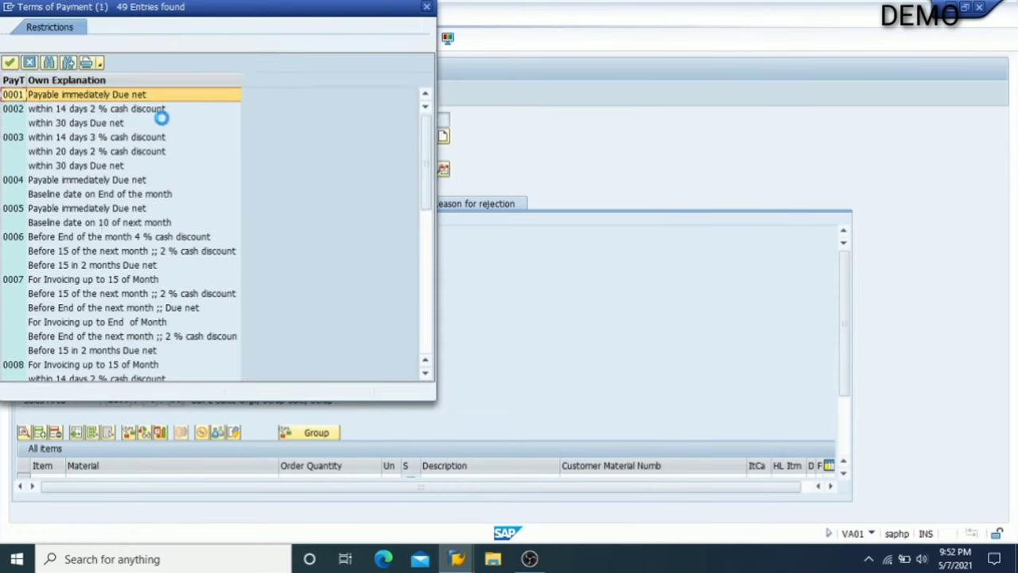
scroll(11, 136, down, 10)
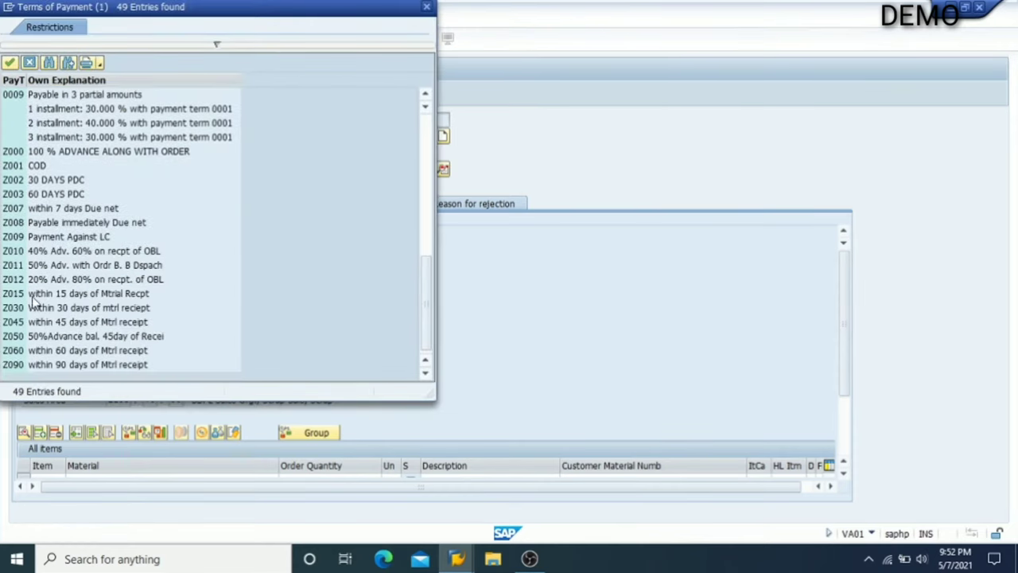
scroll(105, 157, up, 5)
scroll(106, 157, down, 5)
click(70, 183)
click(77, 195)
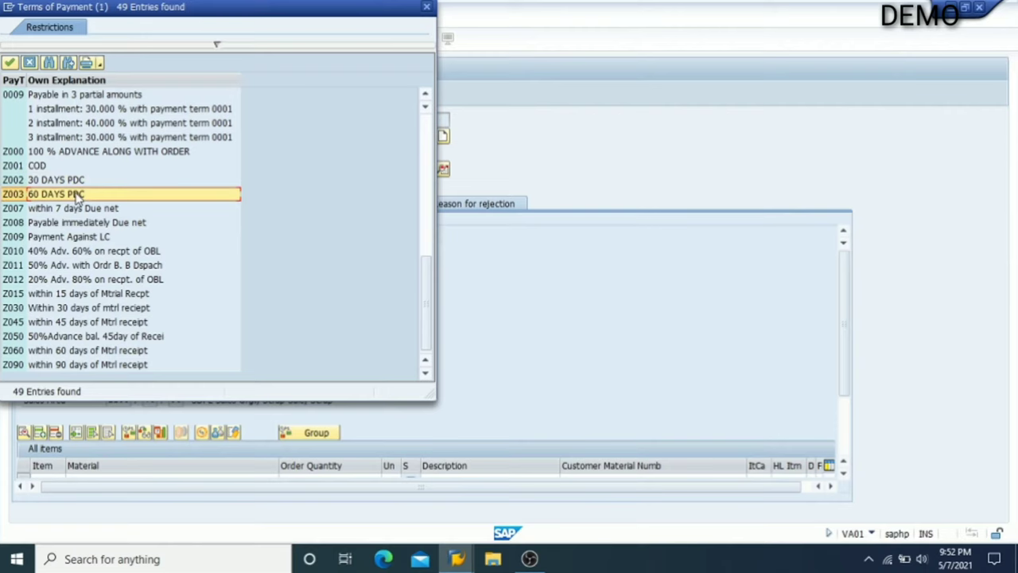
click(97, 366)
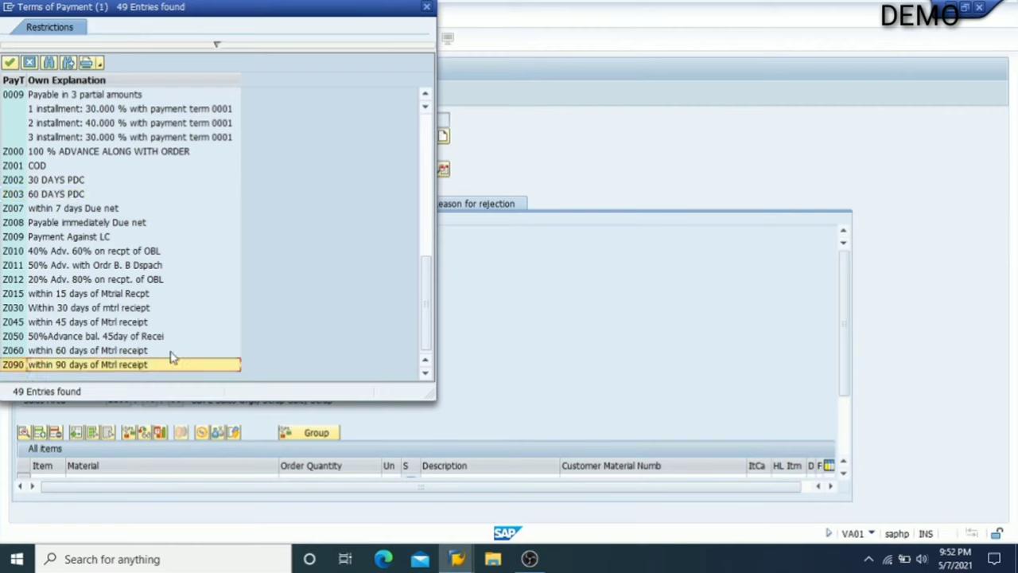
scroll(213, 157, up, 3)
scroll(214, 157, down, 3)
double_click(108, 366)
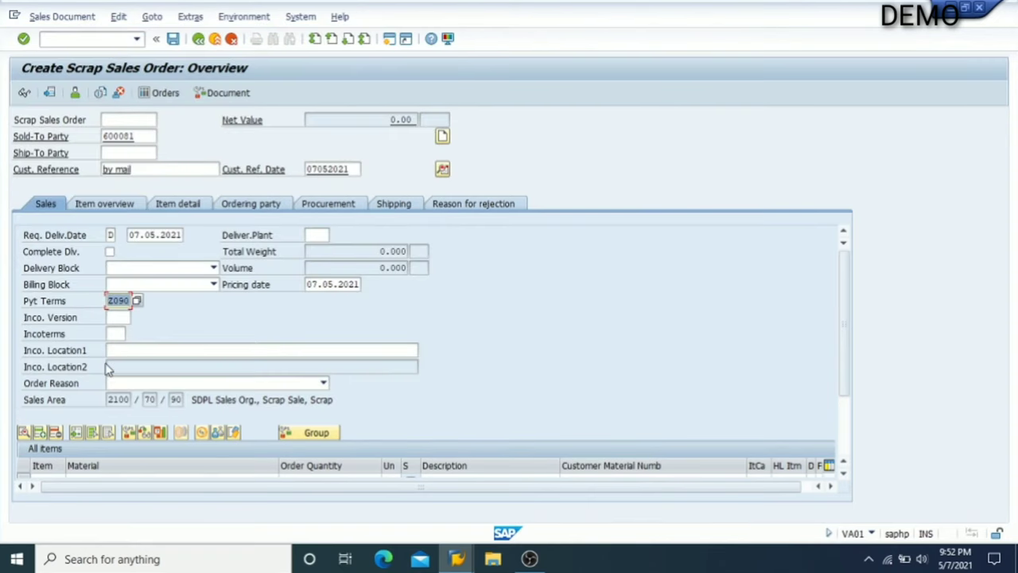
- Set the order's Incoterms to CFR, costs and freight
key(Tab)
key(Tab)
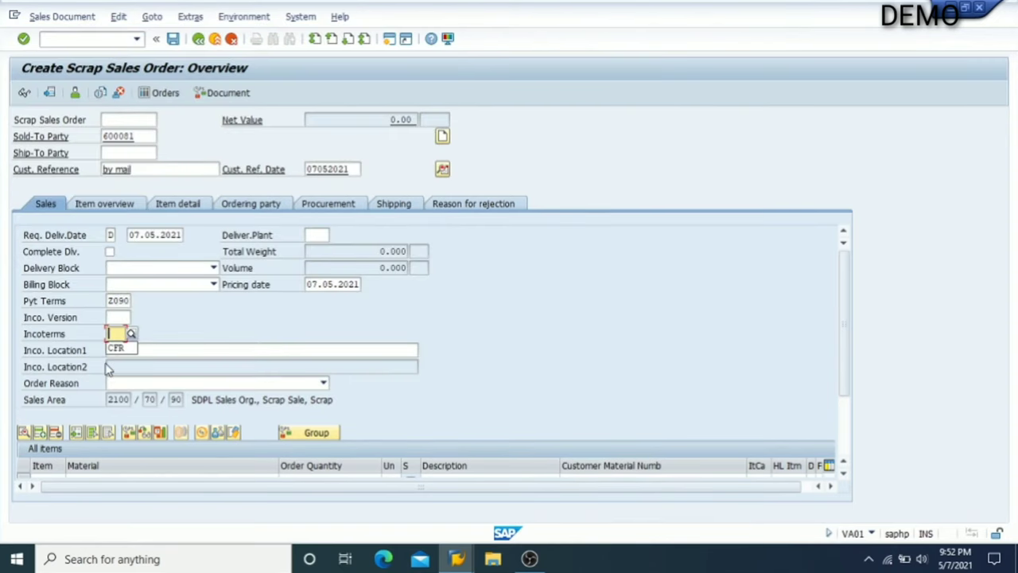
click(132, 334)
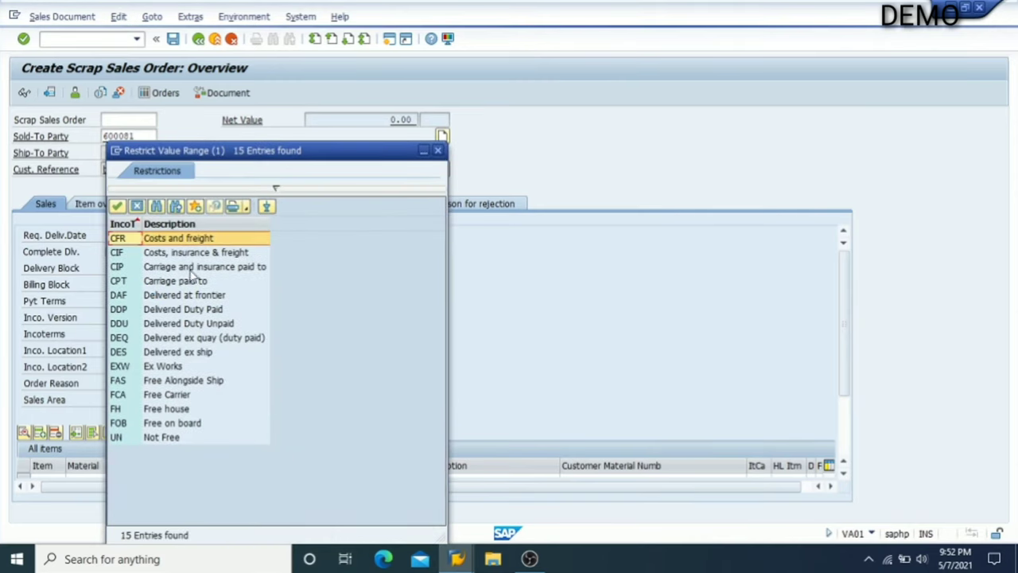
click(200, 250)
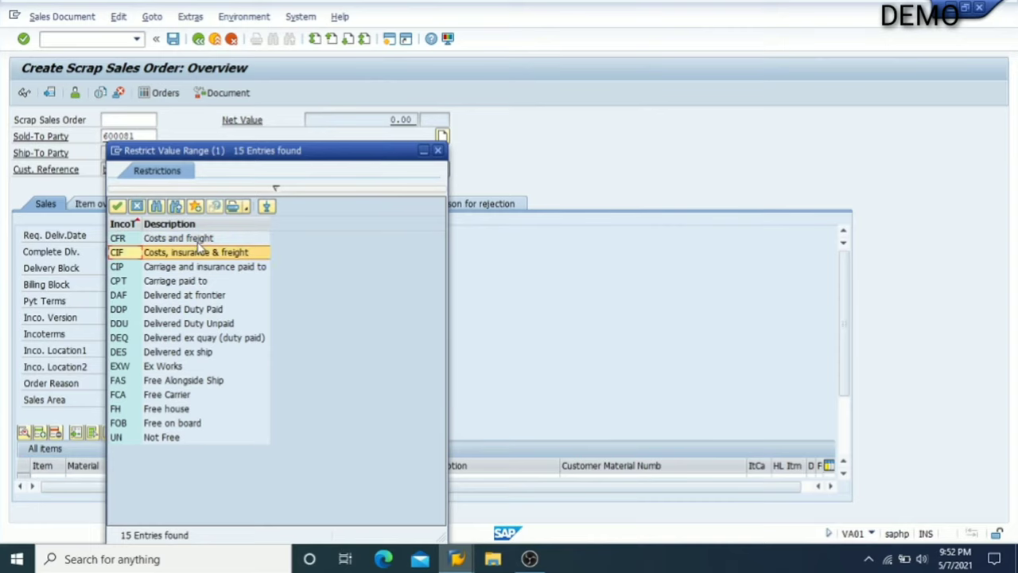
key(Down)
key(Down)
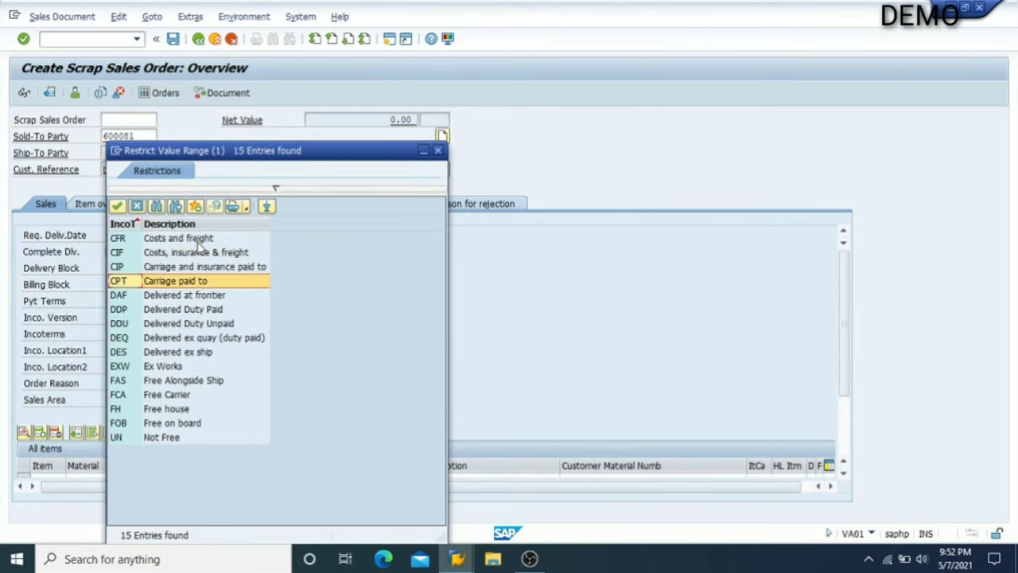
click(200, 250)
click(180, 240)
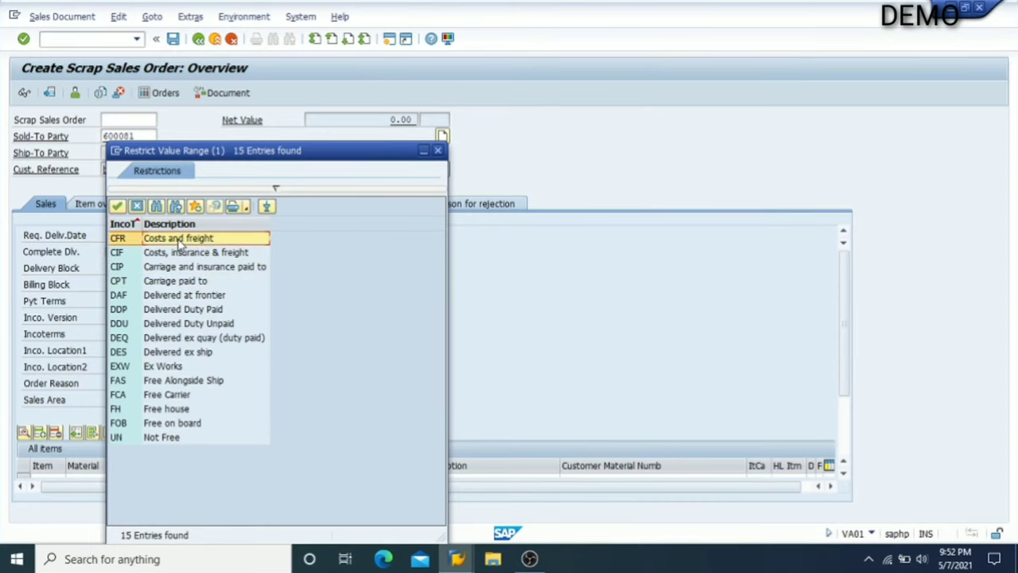
double_click(180, 240)
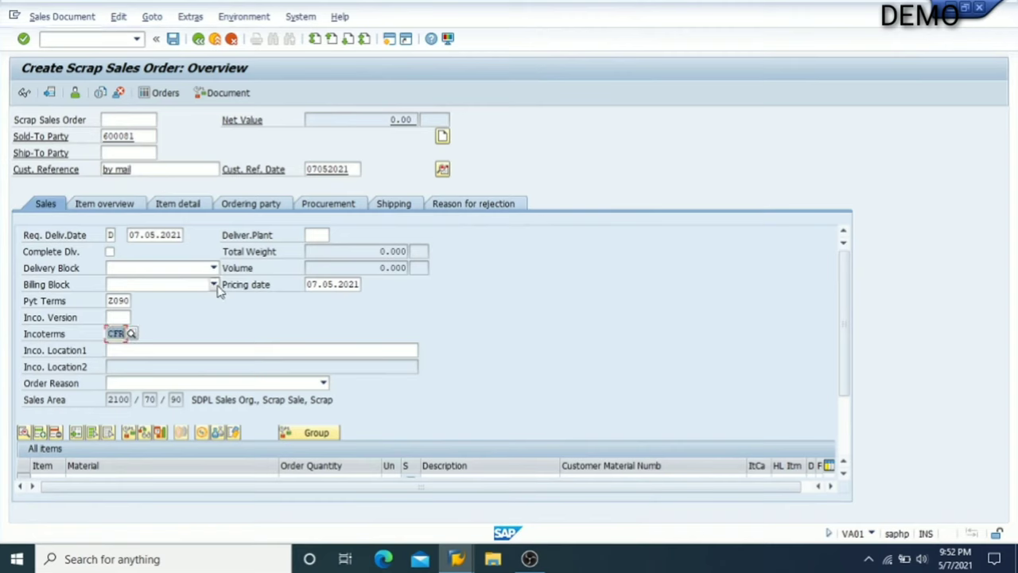
- Enter Bhopal as the first Incoterms location and validate the order header data
key(Tab)
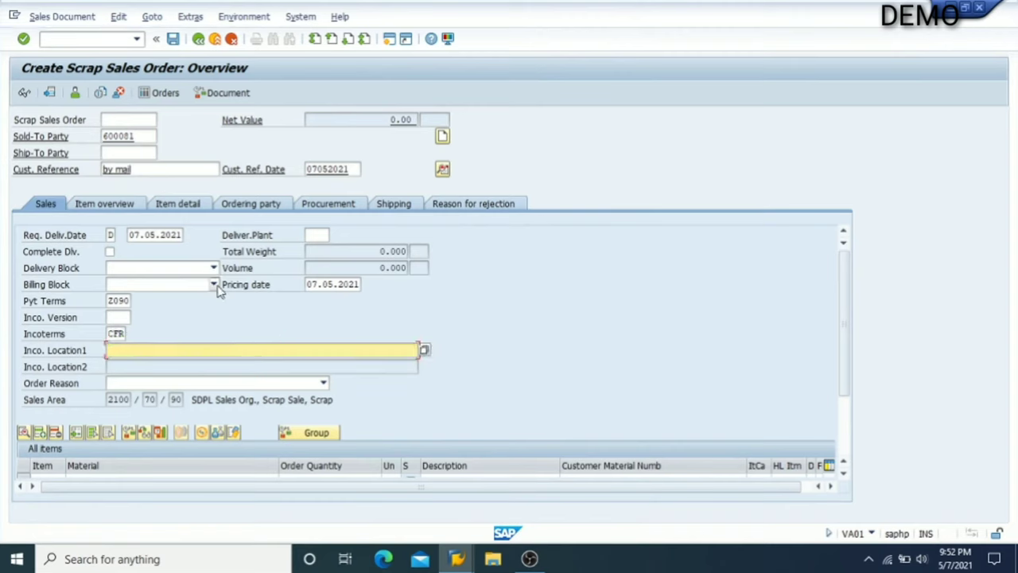
text(Bhopal)
key(Return)
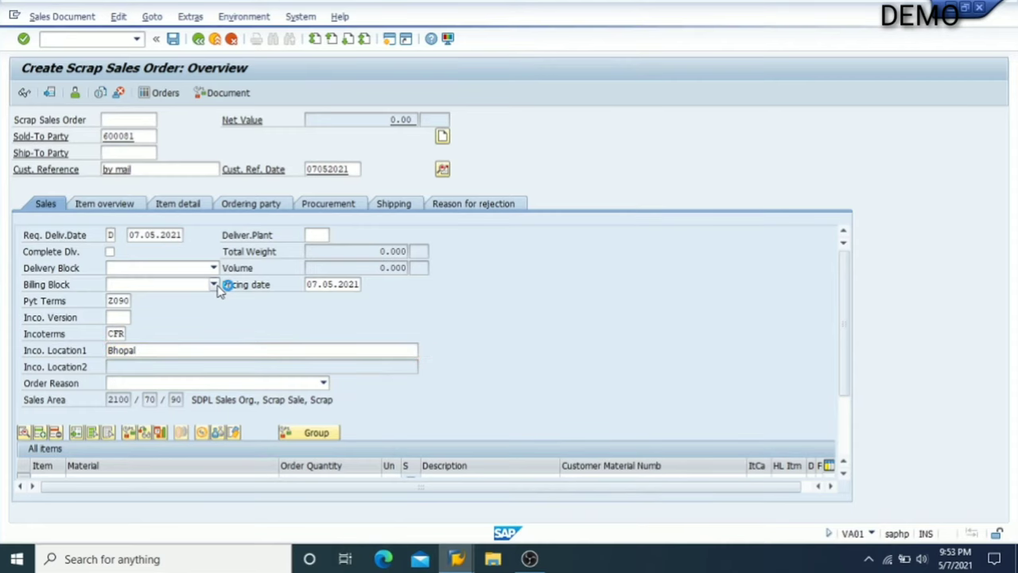
key(Return)
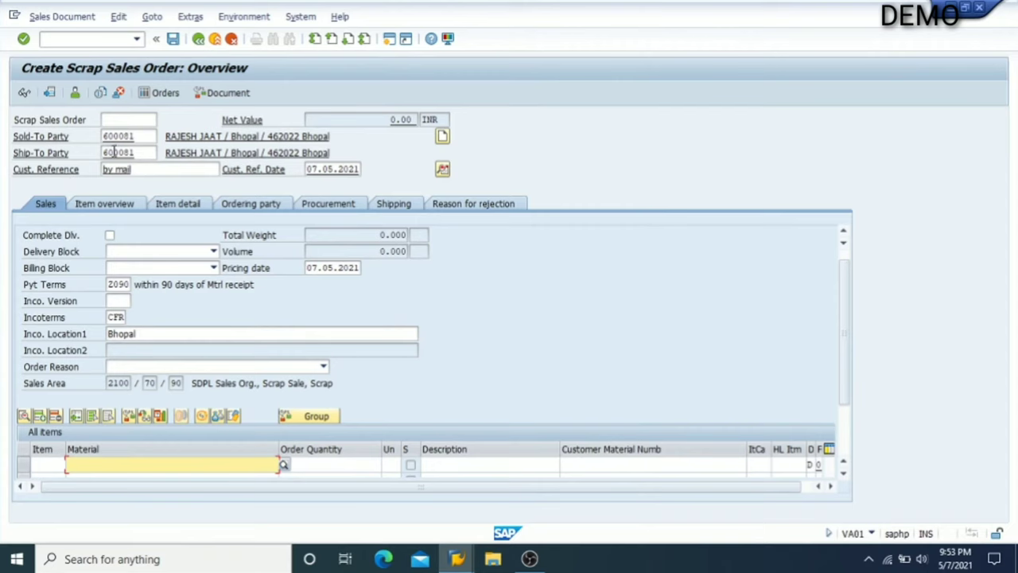
- Review the sold-to party, ship-to party, customer reference and reference date in the order header
click(148, 137)
click(143, 152)
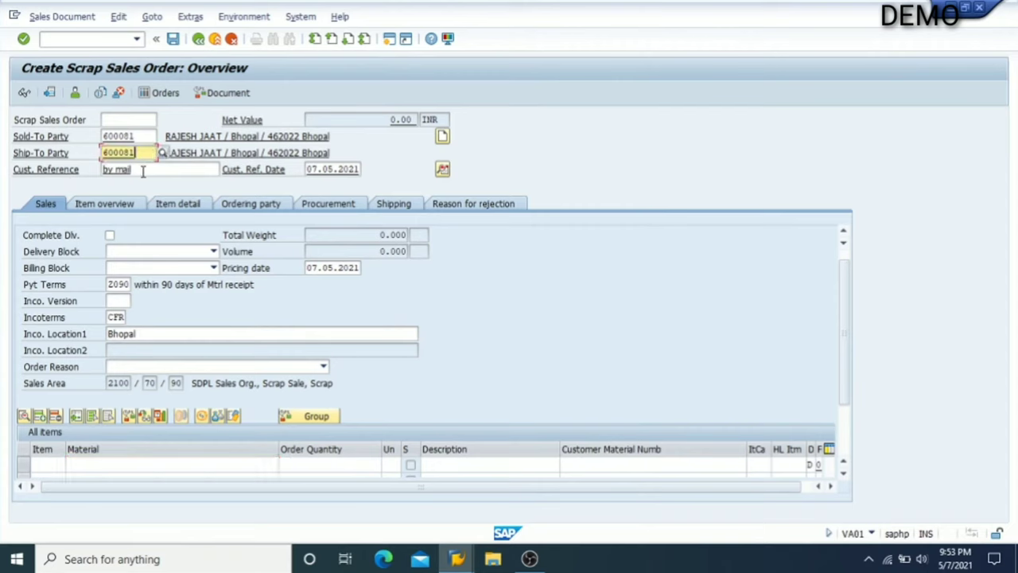
click(160, 173)
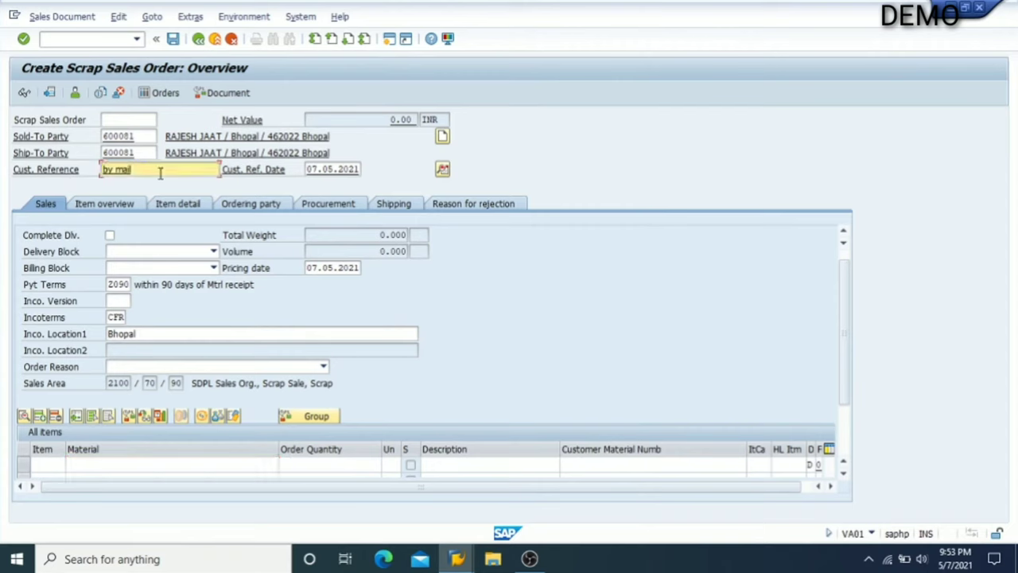
click(344, 170)
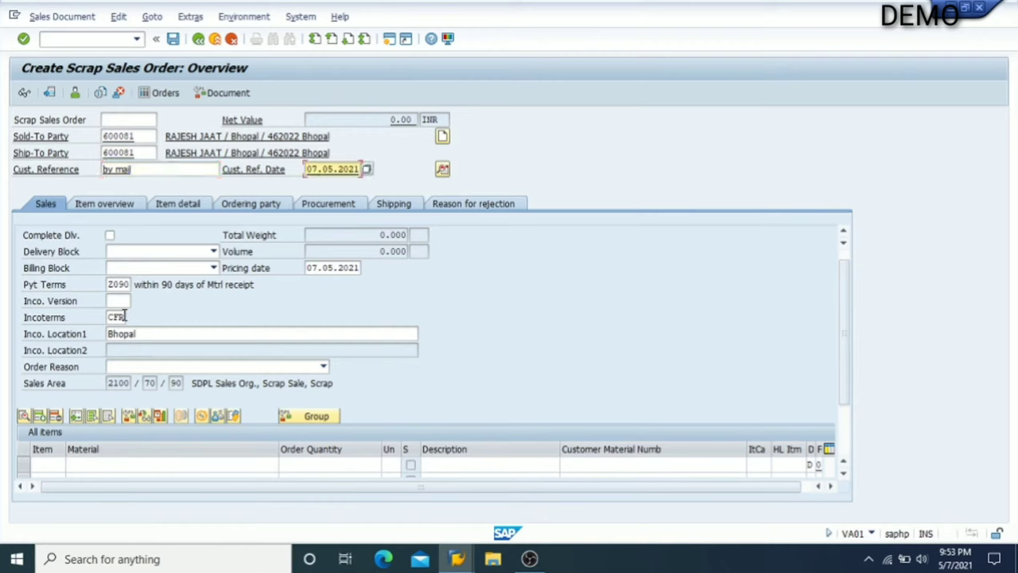
- Enter material 70000063 with an order quantity of 10 as the first line of the order's item overview
click(155, 333)
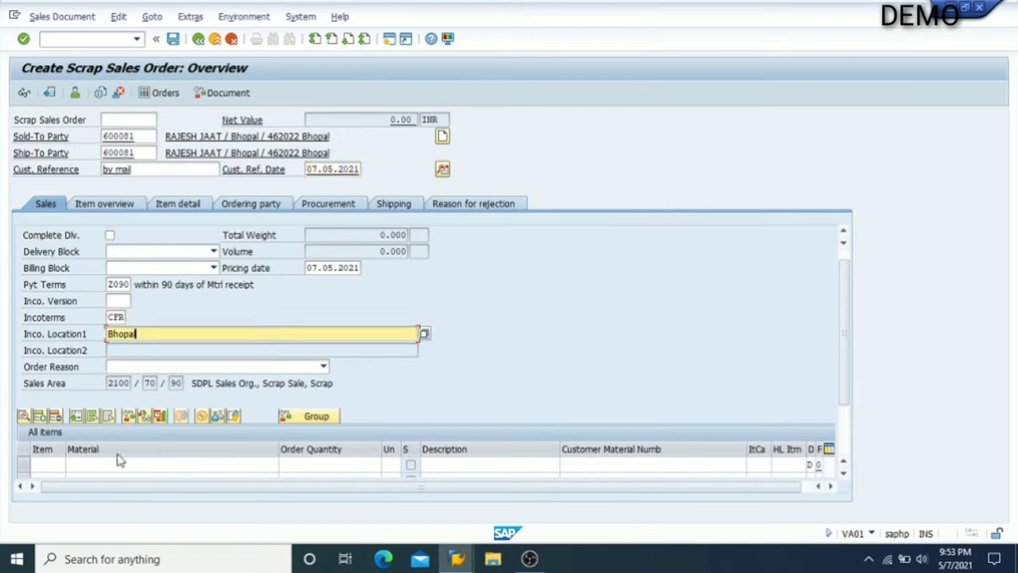
click(169, 467)
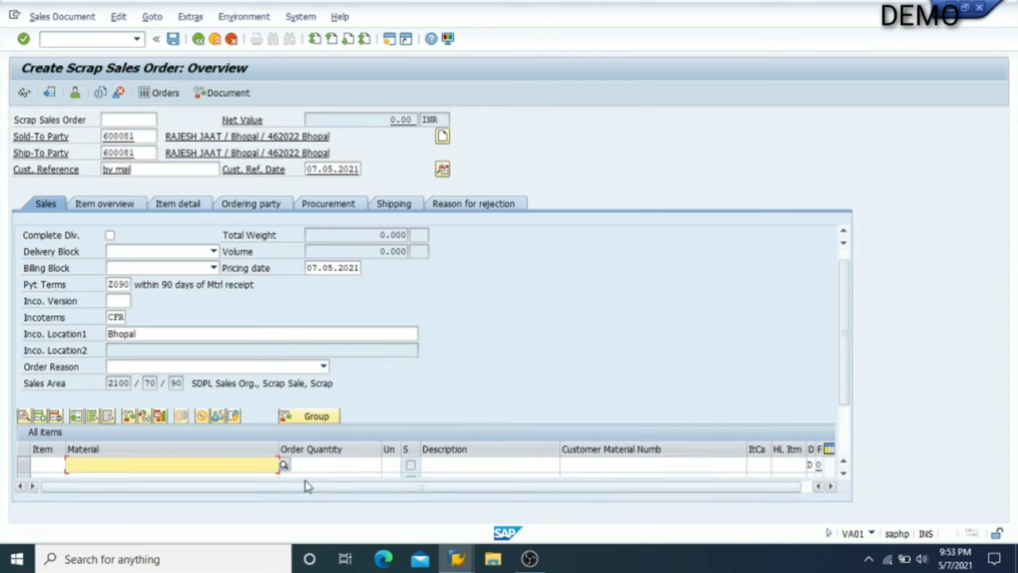
click(113, 204)
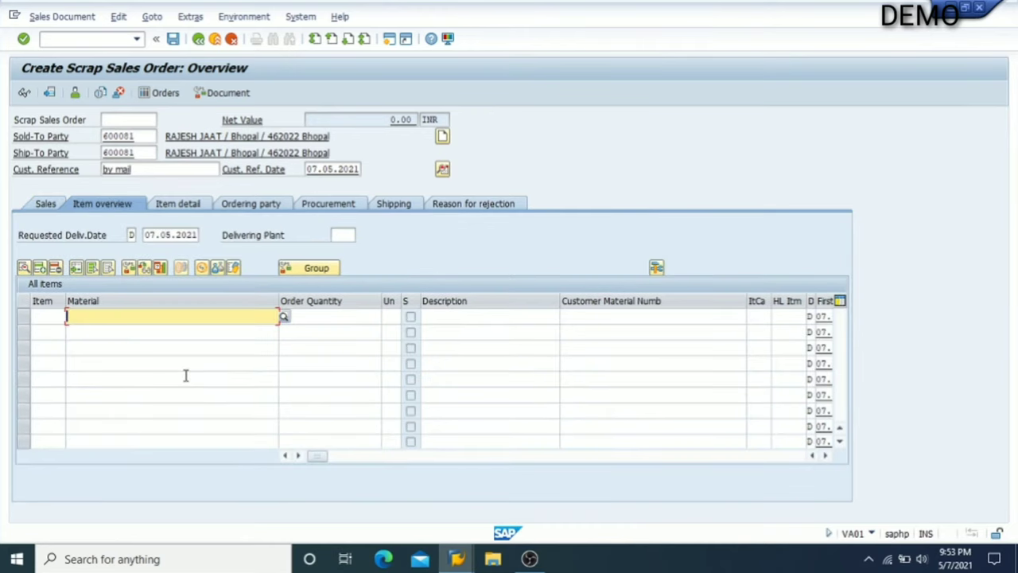
key(BackSpace)
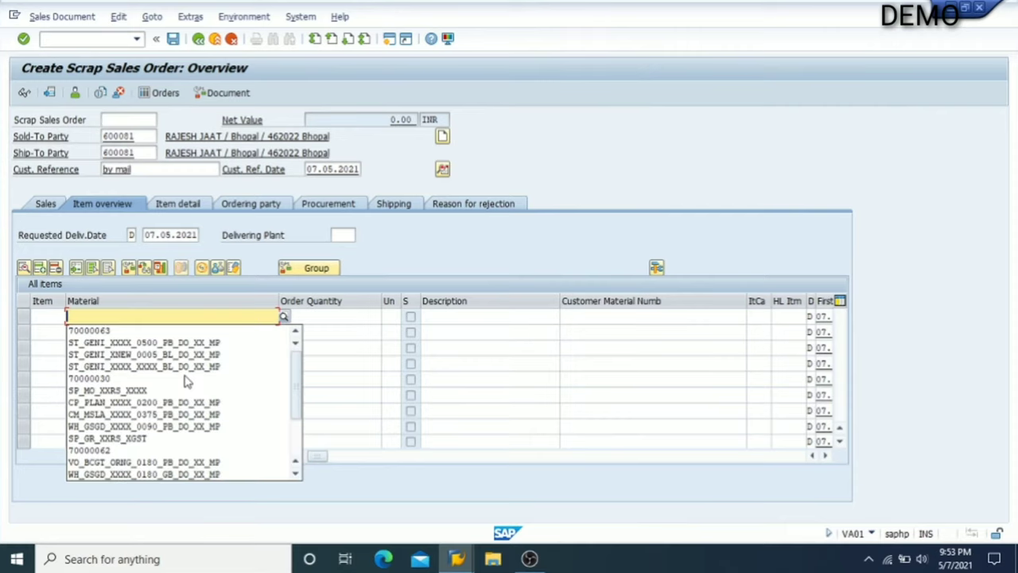
key(Down)
key(Return)
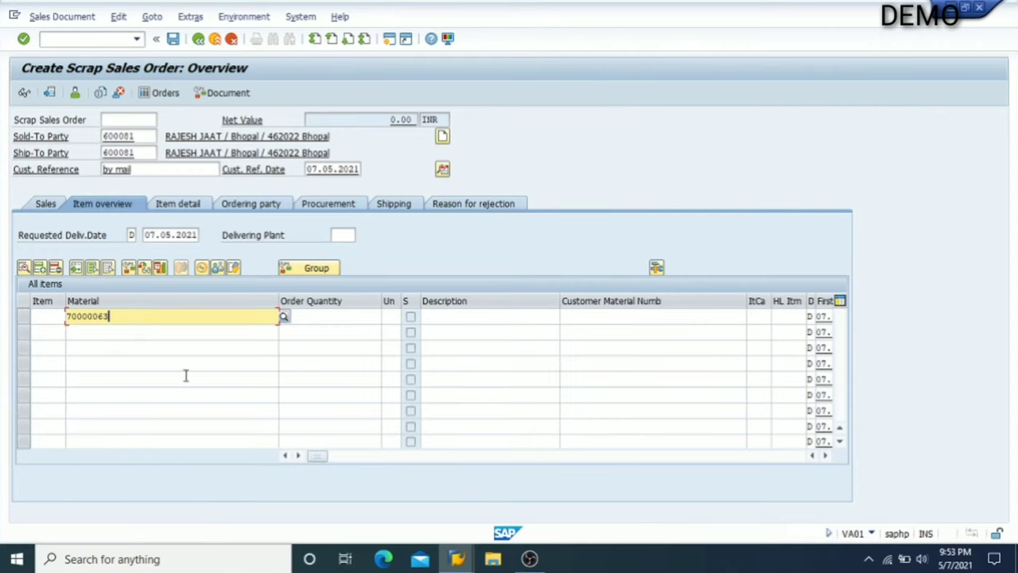
key(Tab)
text(1)
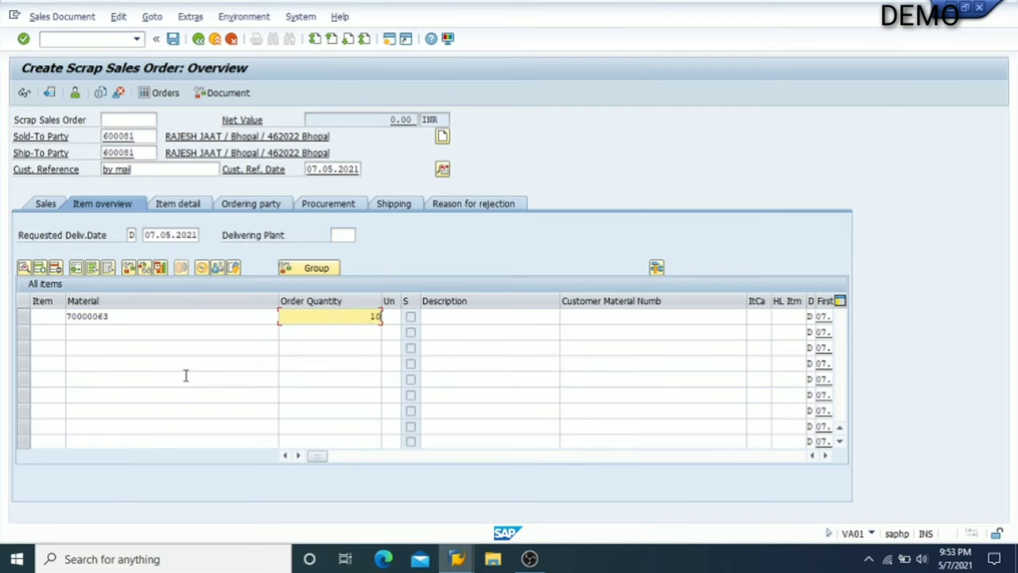
text(0)
- Assign plant 2001 to the line for material 70000063 and validate the item
key(Tab)
key(Tab)
key(Tab)
key(Tab)
key(Tab)
key(Tab)
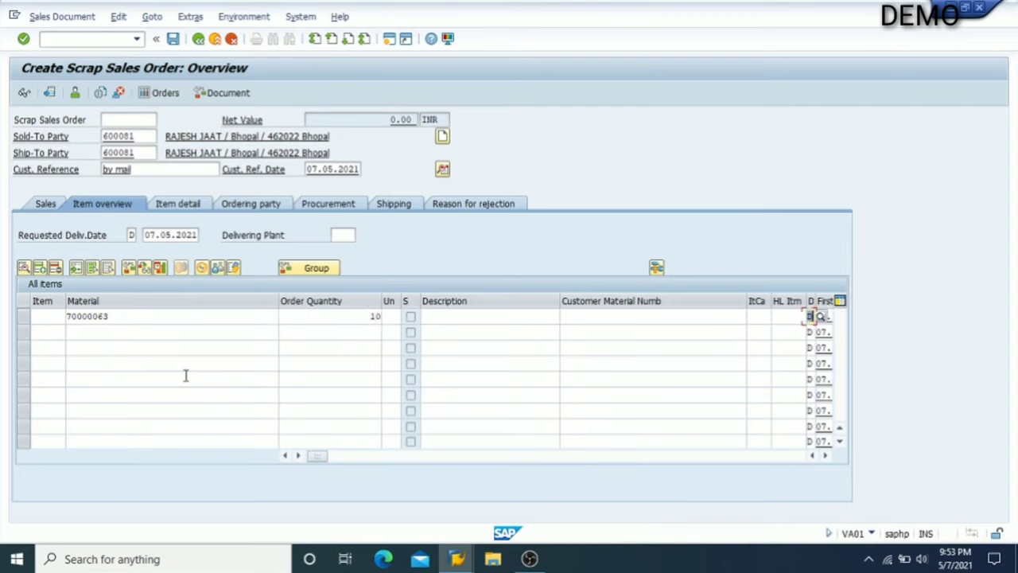
key(Tab)
key(Tab)
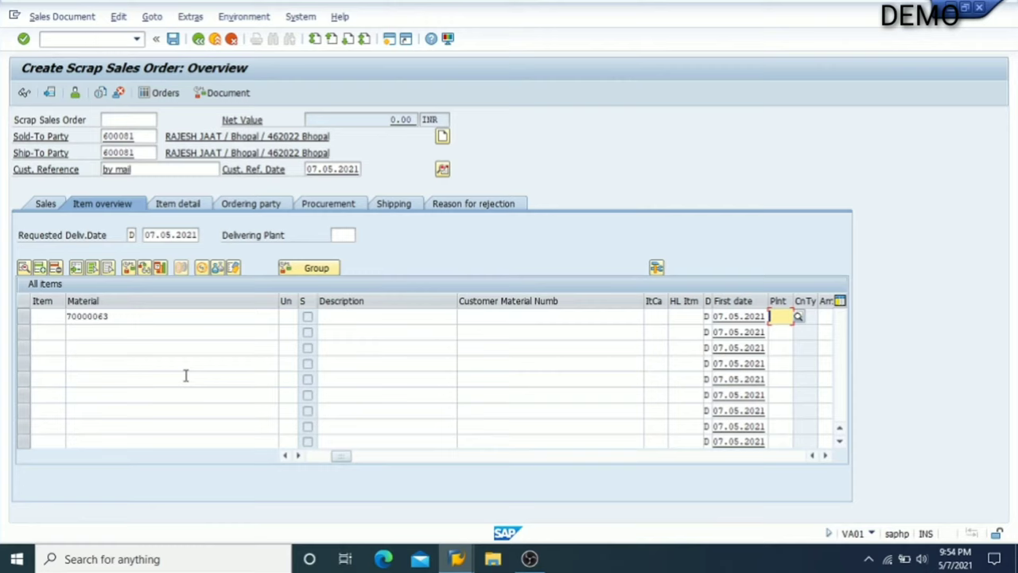
key(Down)
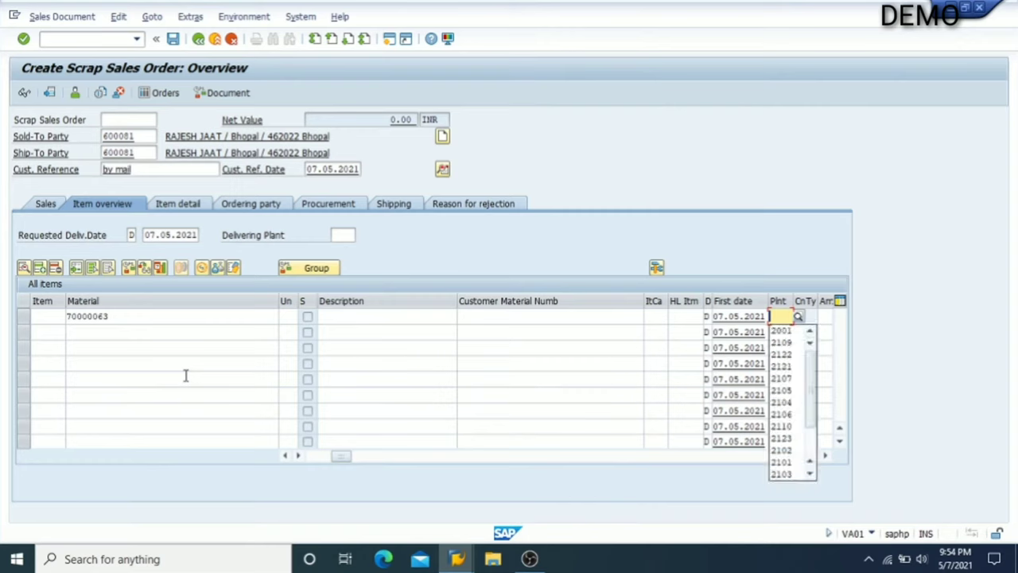
key(Down)
key(Down)
key(Down)
key(Up)
key(Up)
key(Up)
key(Return)
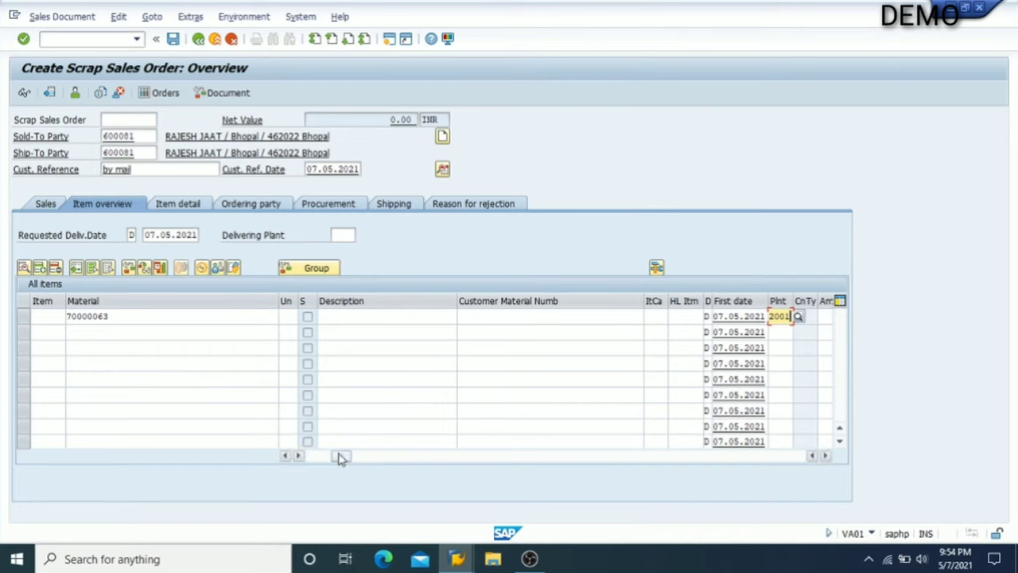
drag(341, 457, 289, 455)
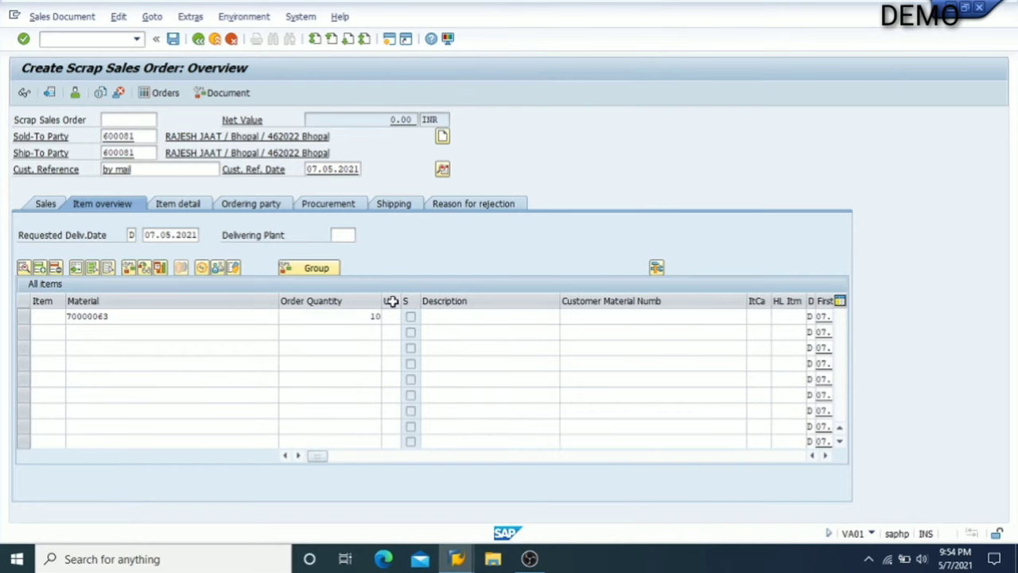
mouse_move(316, 459)
mouse_down()
mouse_move(352, 457)
mouse_move(324, 456)
mouse_up()
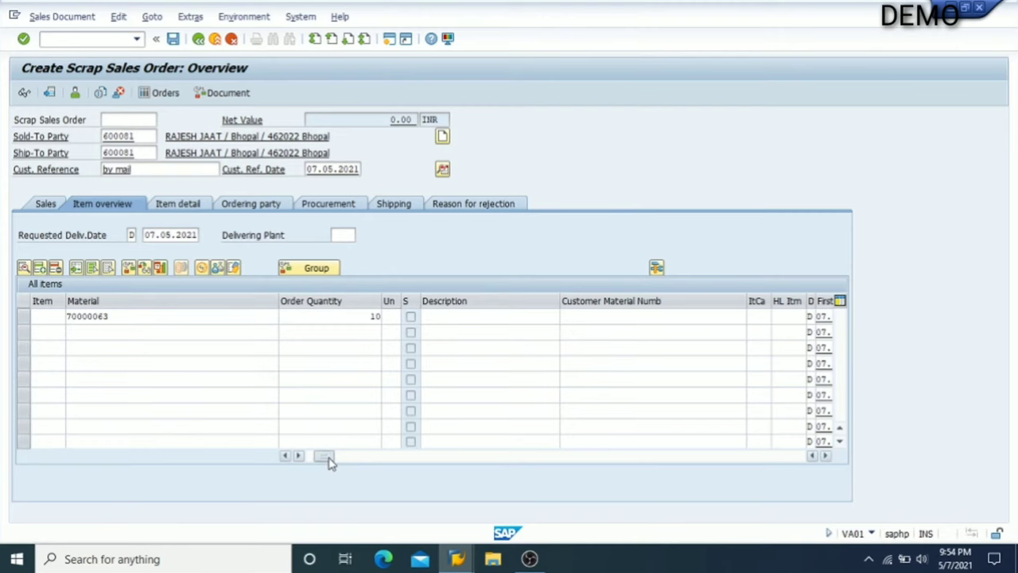
drag(329, 460, 304, 472)
key(Return)
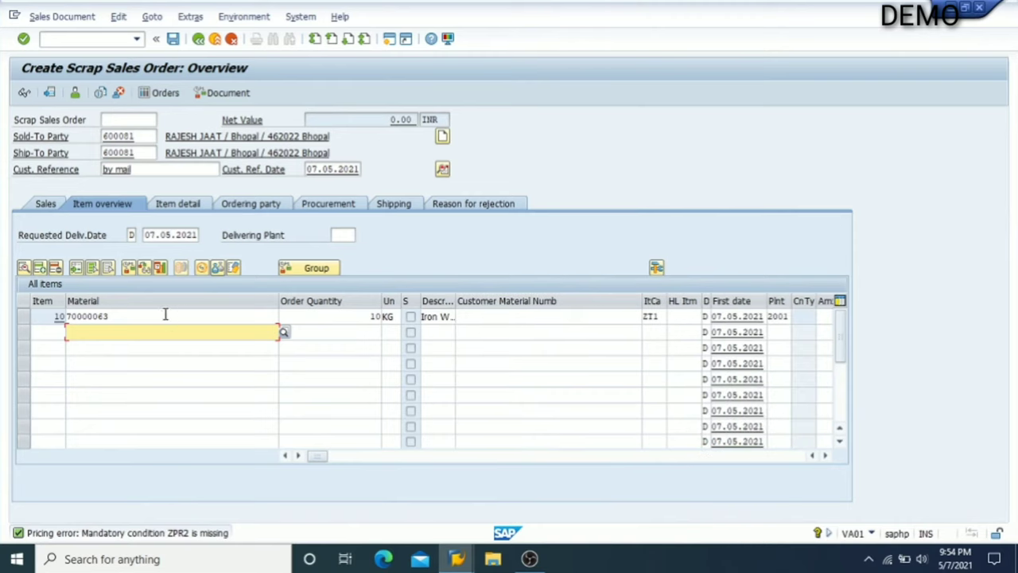
- Add condition type ZPR2 with an amount of 100 to the pricing conditions of item 10
click(165, 316)
double_click(166, 315)
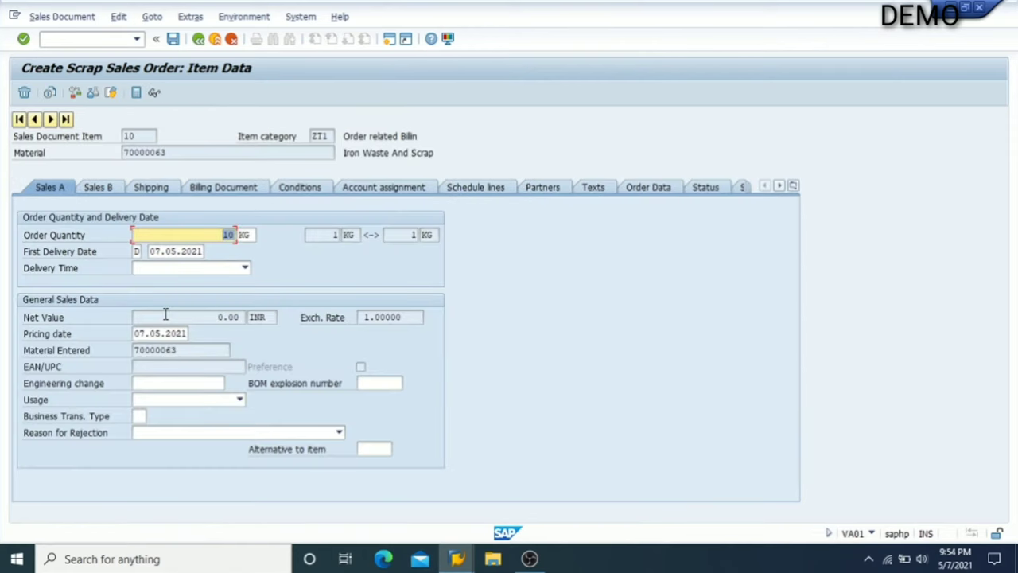
click(311, 190)
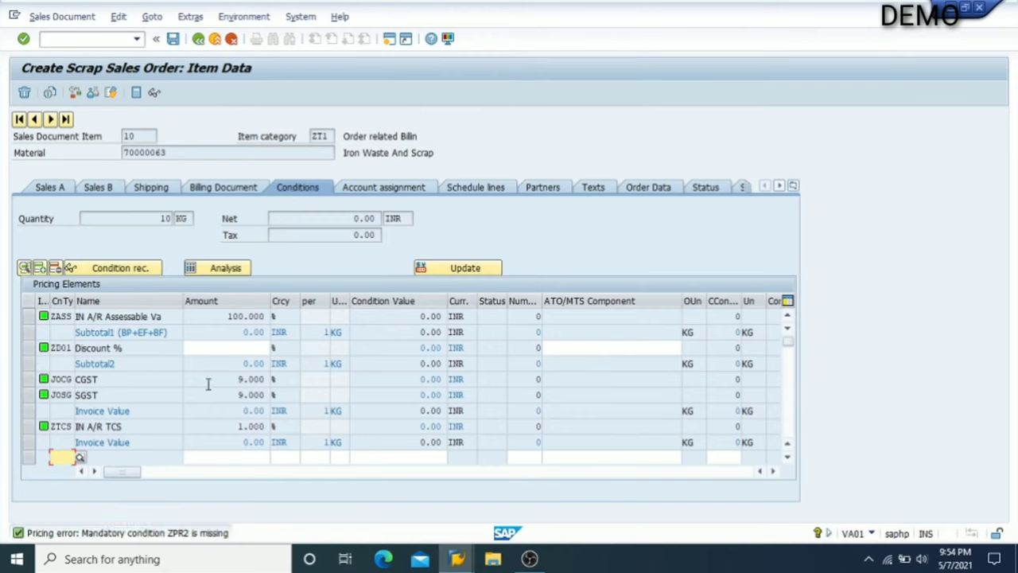
click(209, 385)
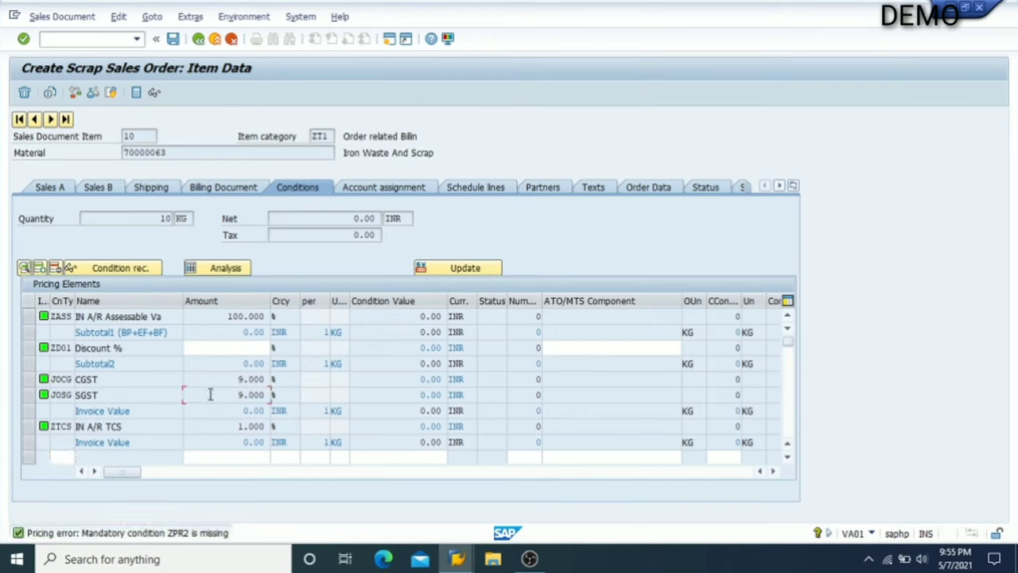
click(70, 457)
text(ZPR2)
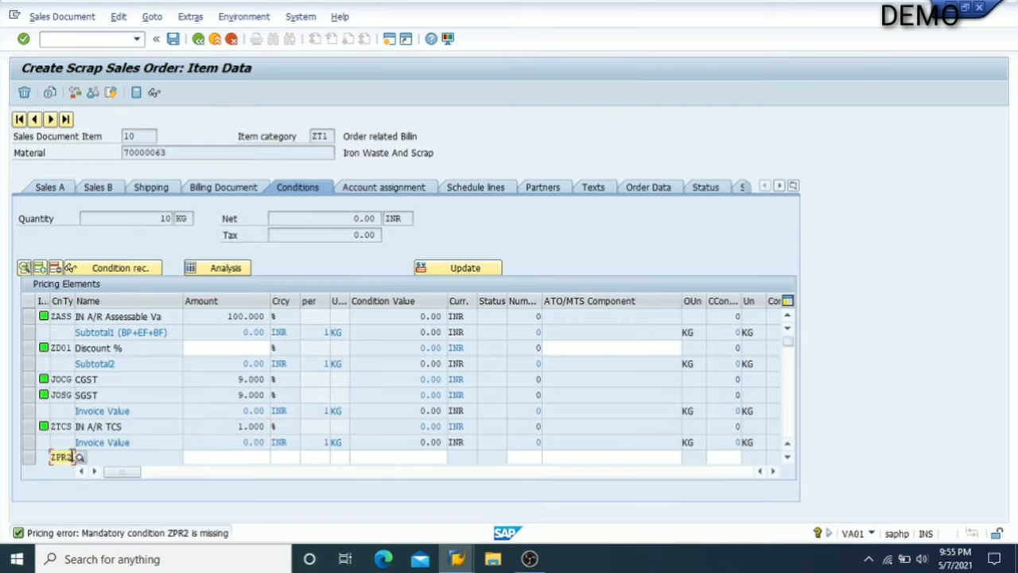
key(Tab)
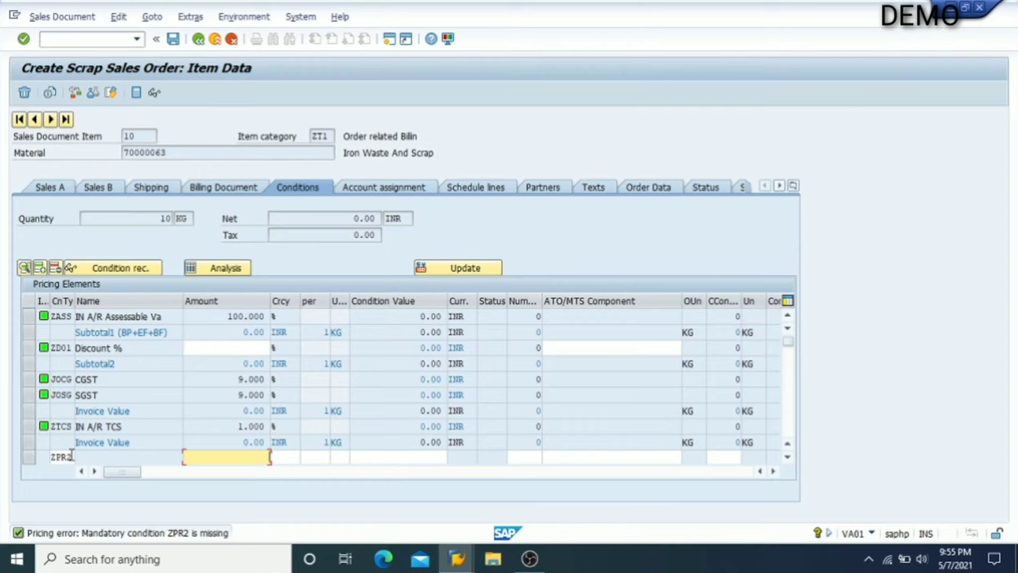
key(Return)
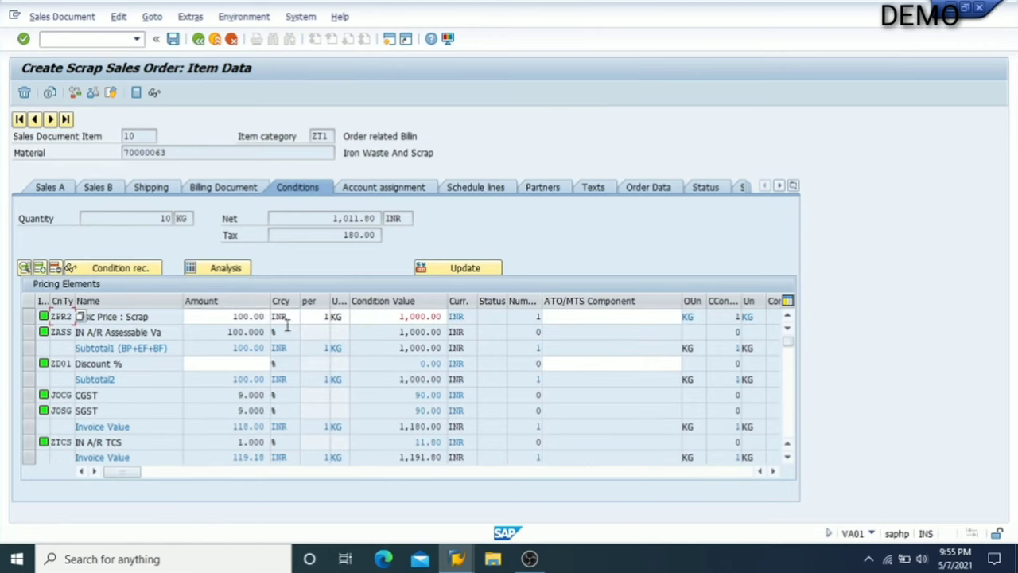
- Review item 10's basic price, subtotal, CGST, SGST, TCS and invoice values, and return to the order overview
click(398, 316)
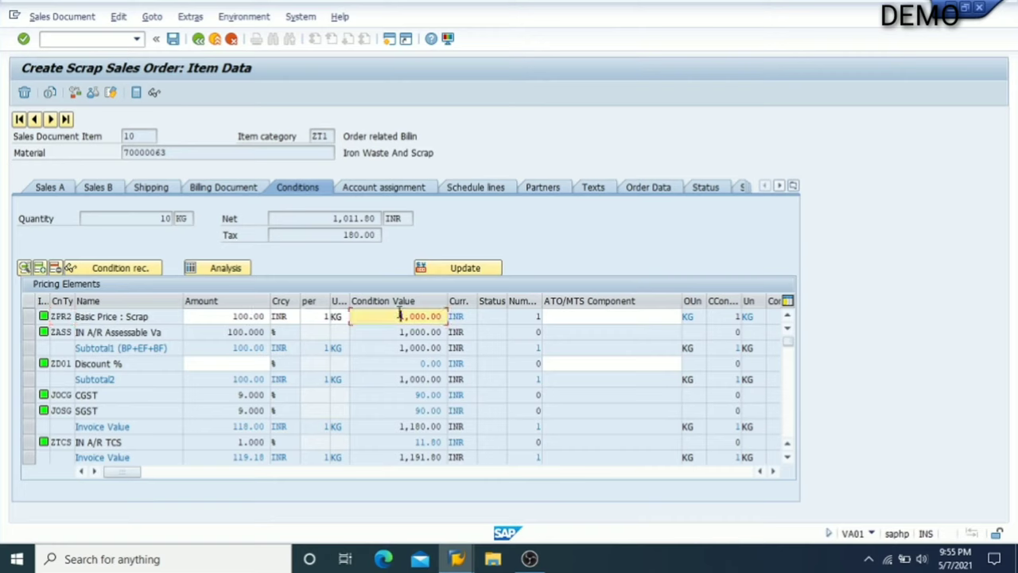
click(391, 379)
click(398, 395)
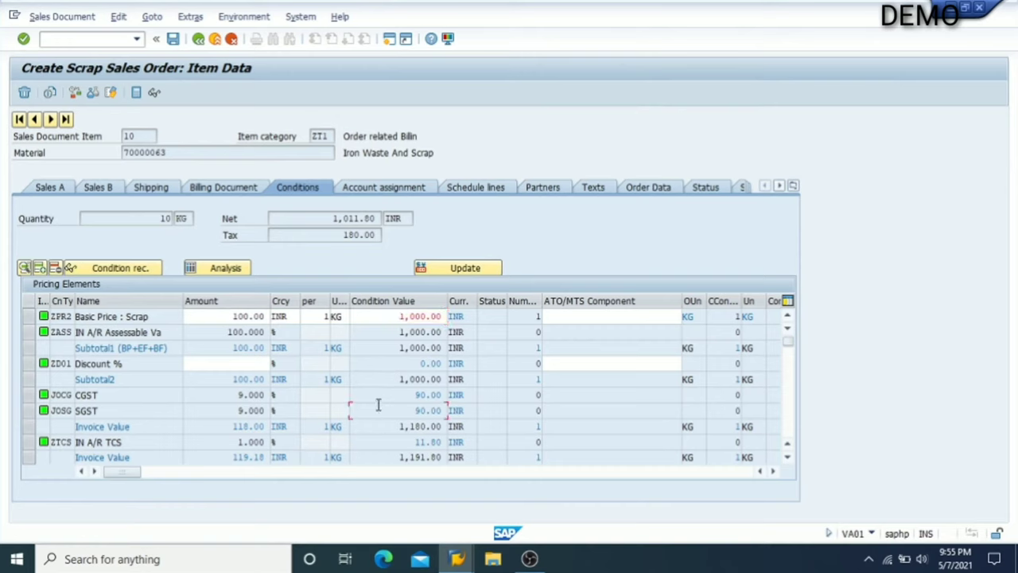
key(Return)
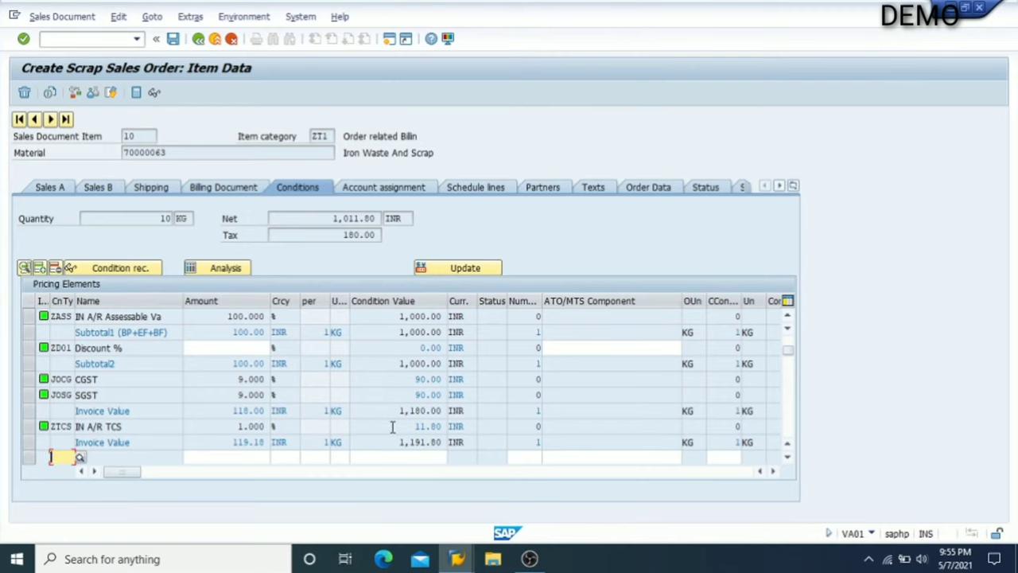
click(384, 427)
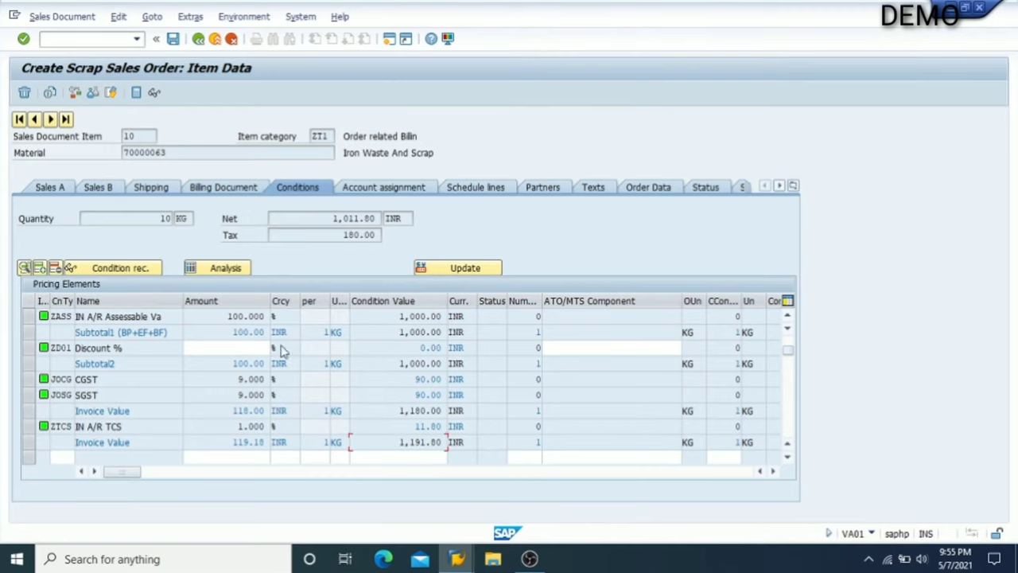
click(199, 41)
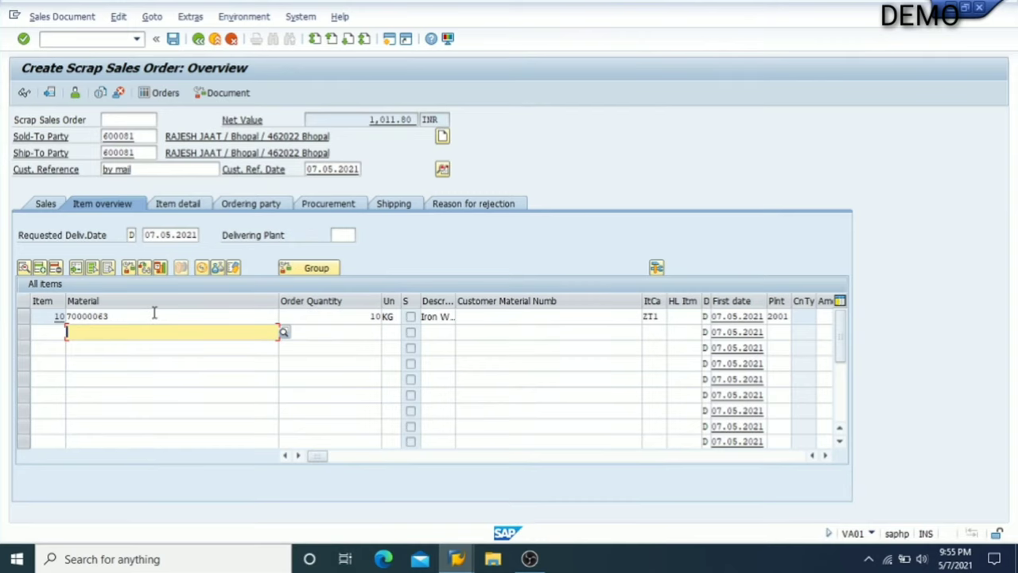
- Check the pricing conditions in the order's header data and return to the overview
click(442, 170)
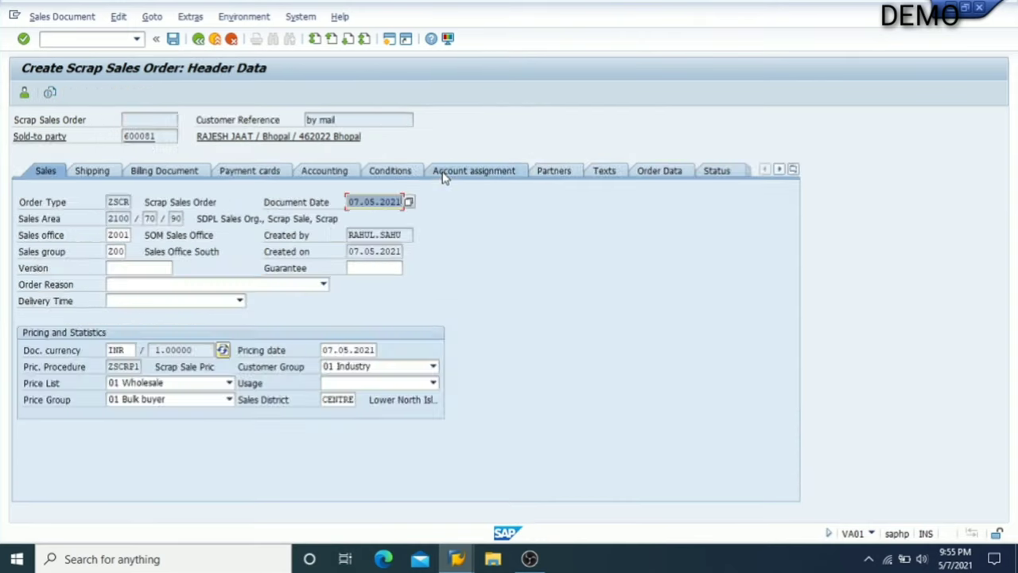
click(411, 175)
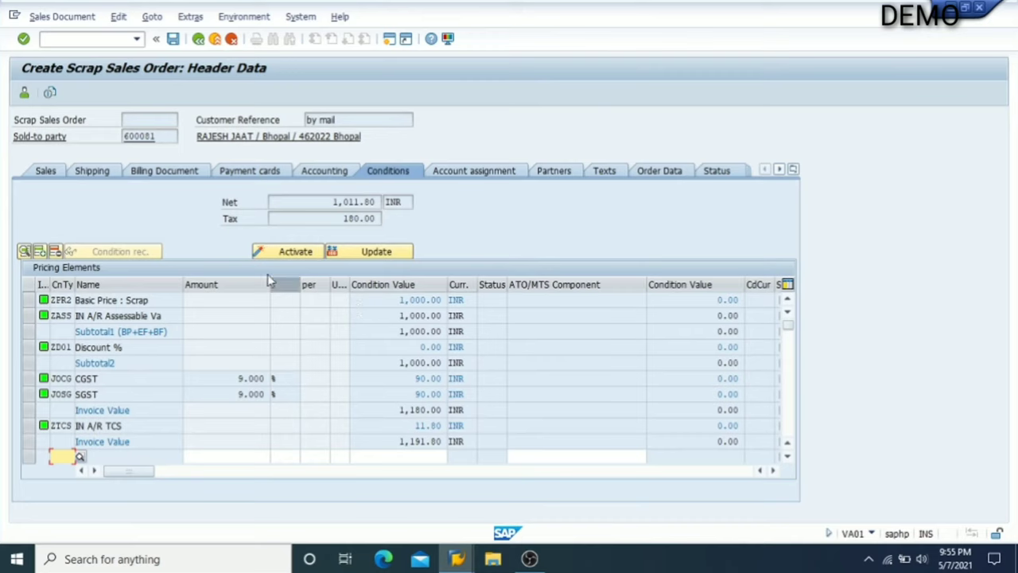
click(198, 38)
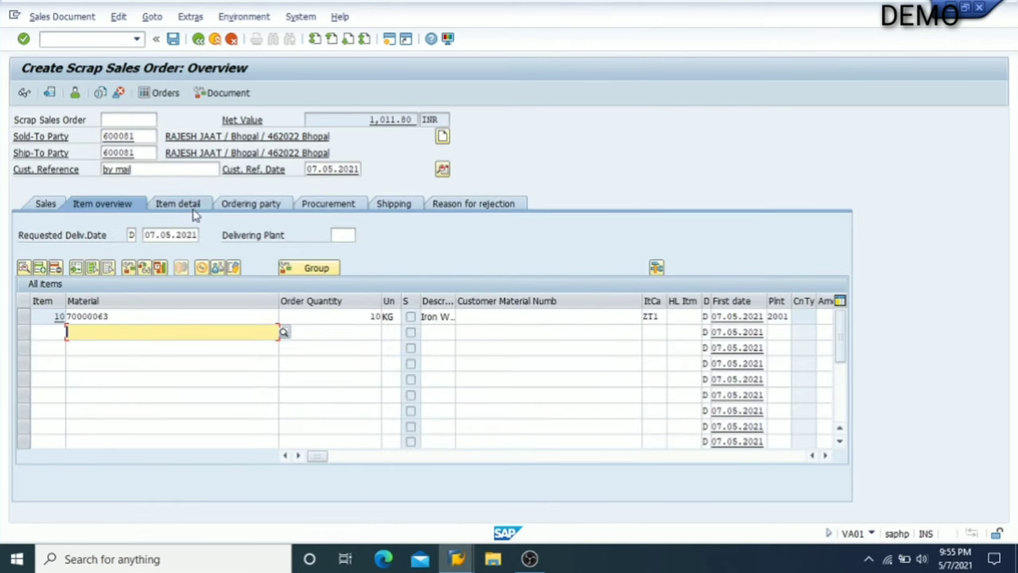
- Check the order's incompletion log and open the gross weight entry of item 10 for completion
click(118, 17)
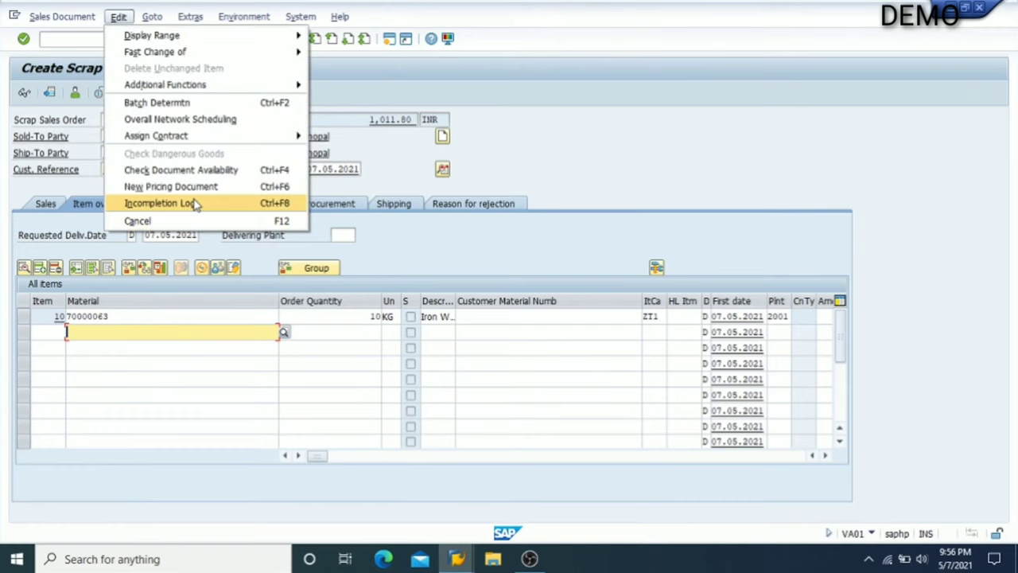
click(163, 203)
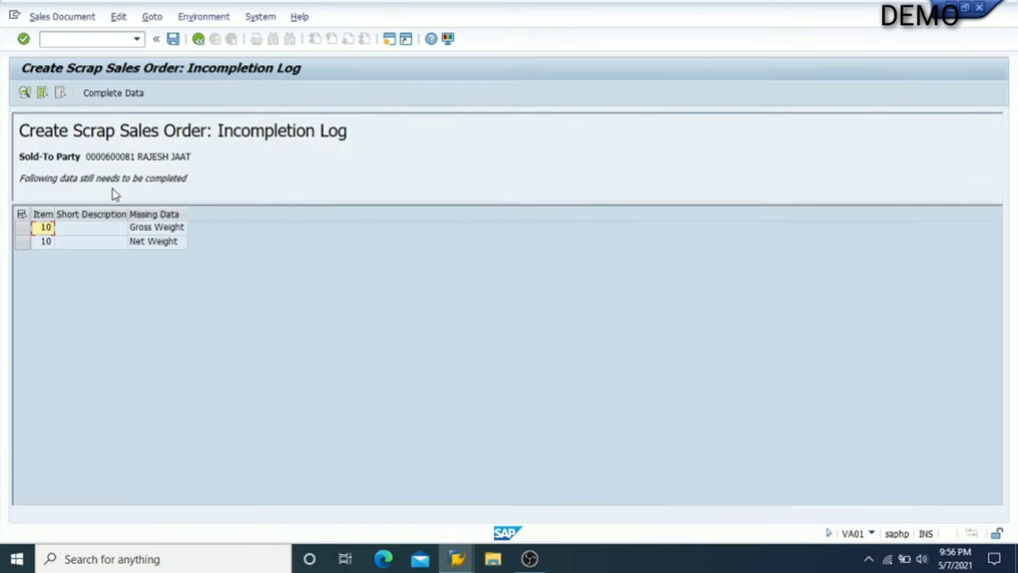
click(157, 228)
click(159, 241)
double_click(163, 228)
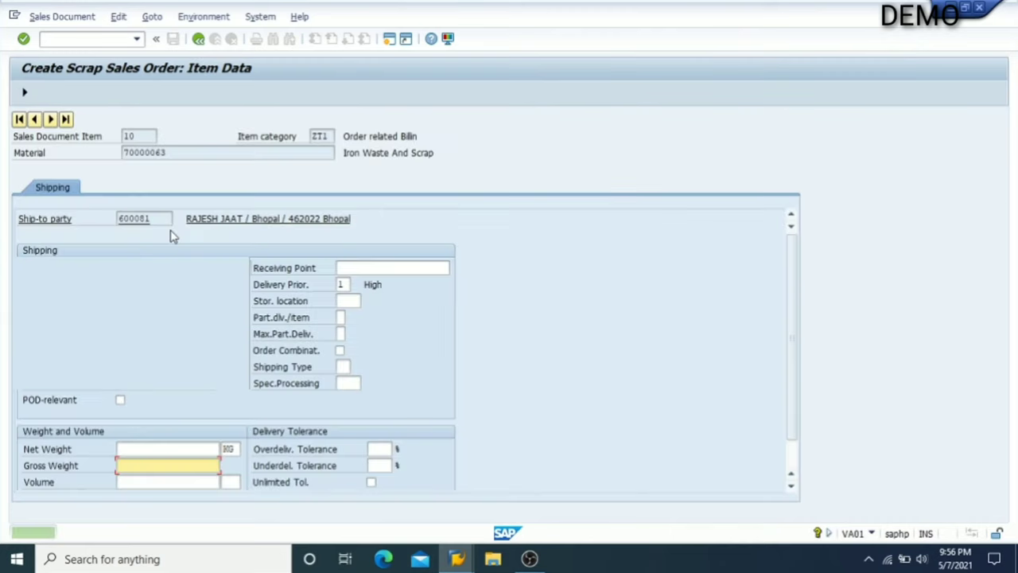
- Set item 10's net weight and gross weight to 1 KG each and return to the order overview
key(Down)
key(Up)
key(Up)
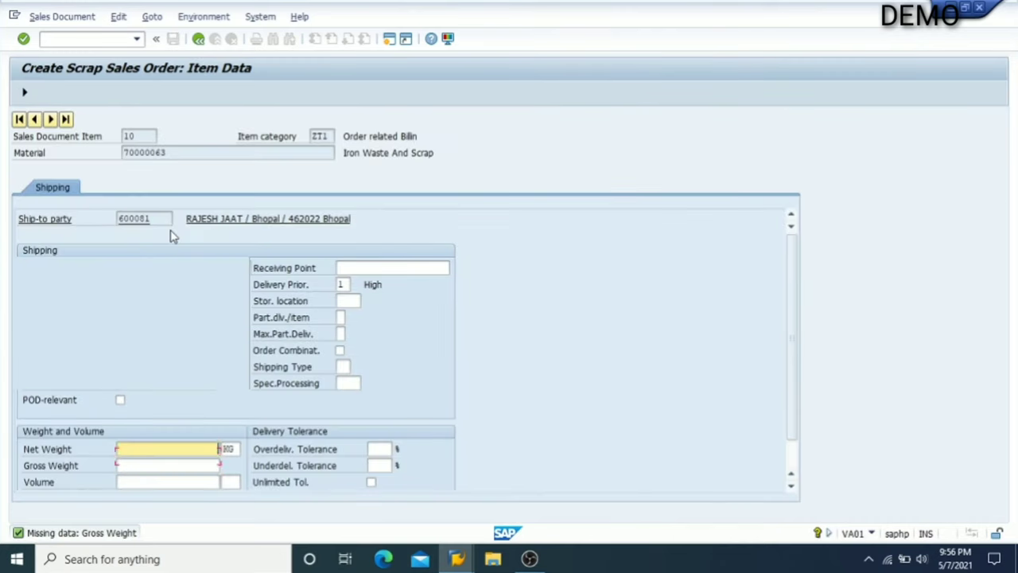
text(1)
key(Down)
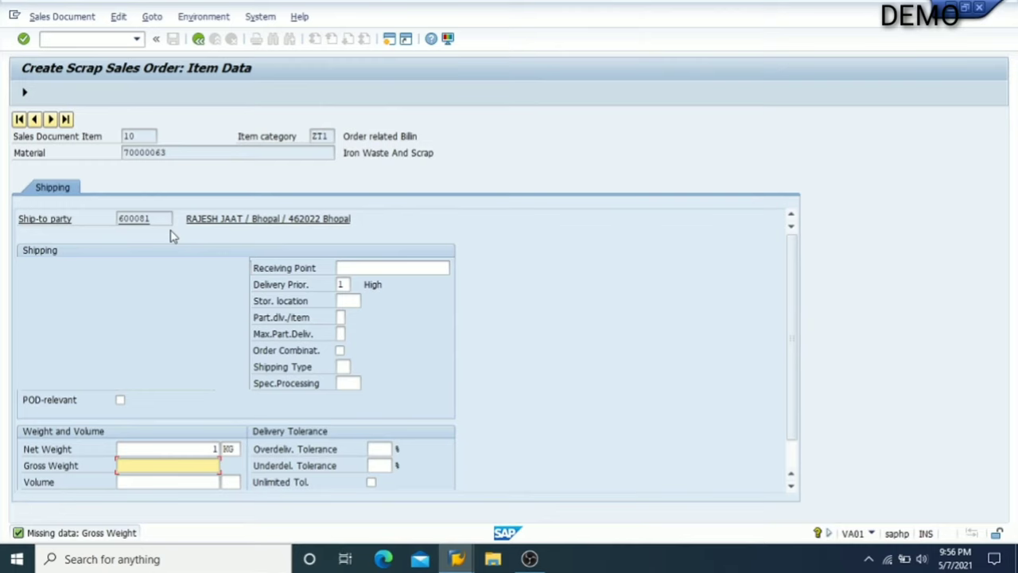
key(Return)
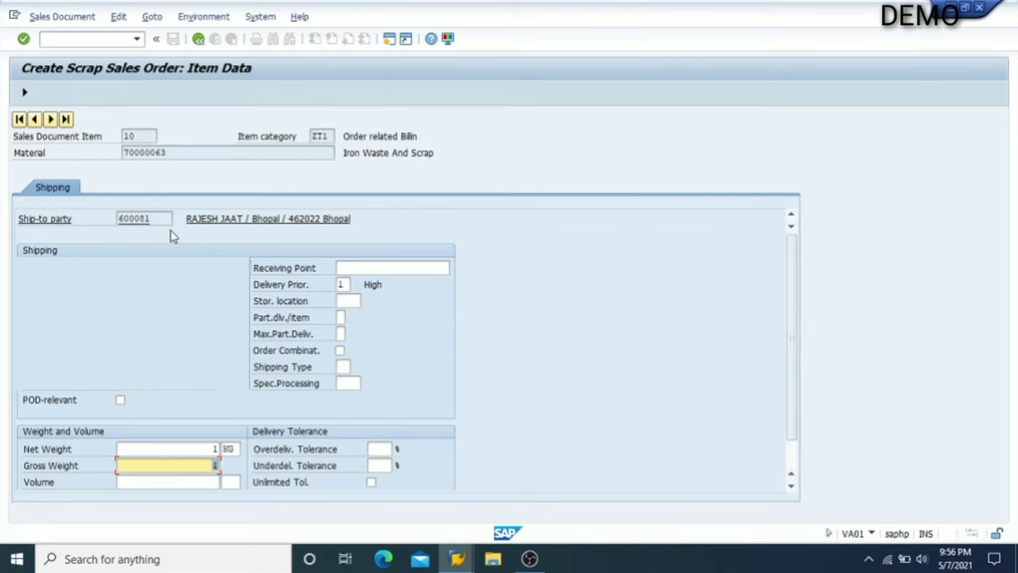
click(199, 39)
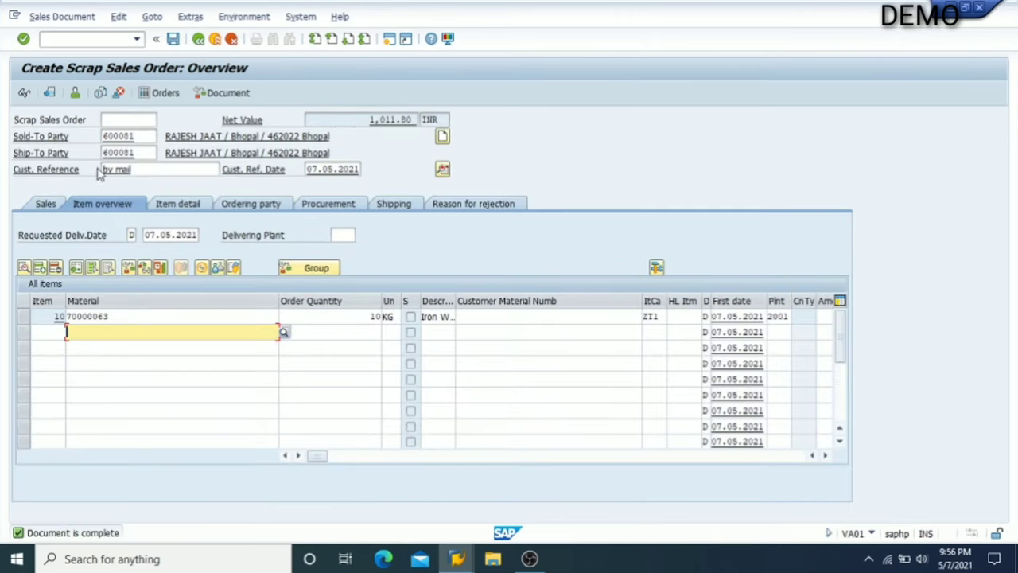
- Review the order header's sold-to party, ship-to party, customer reference and customer reference date
click(137, 137)
click(144, 153)
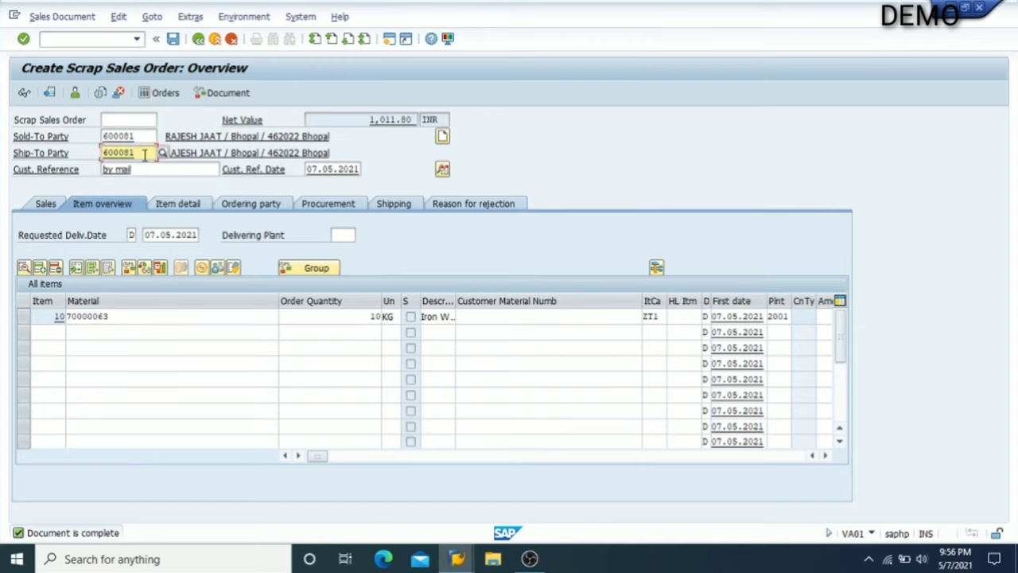
click(163, 168)
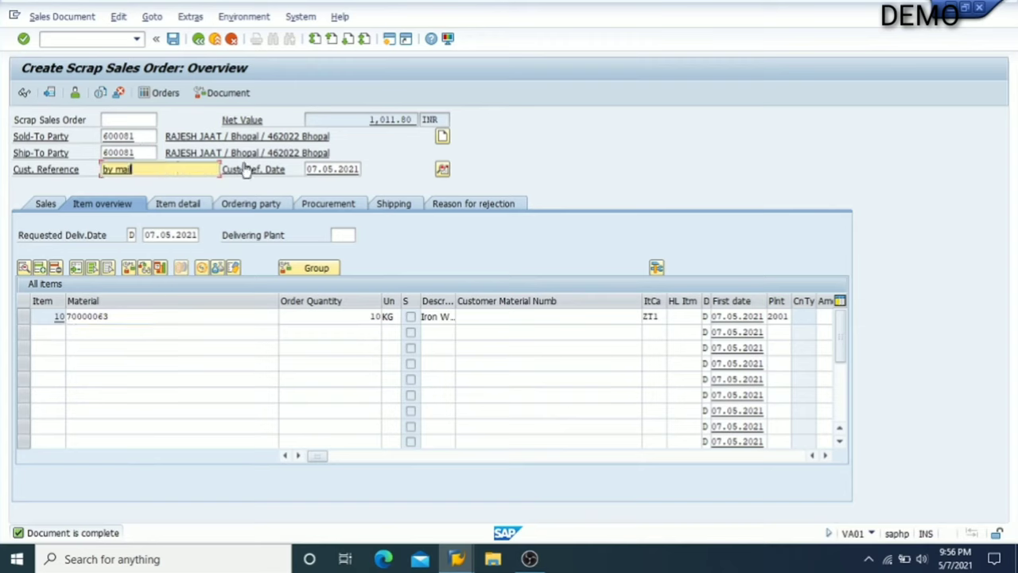
click(346, 169)
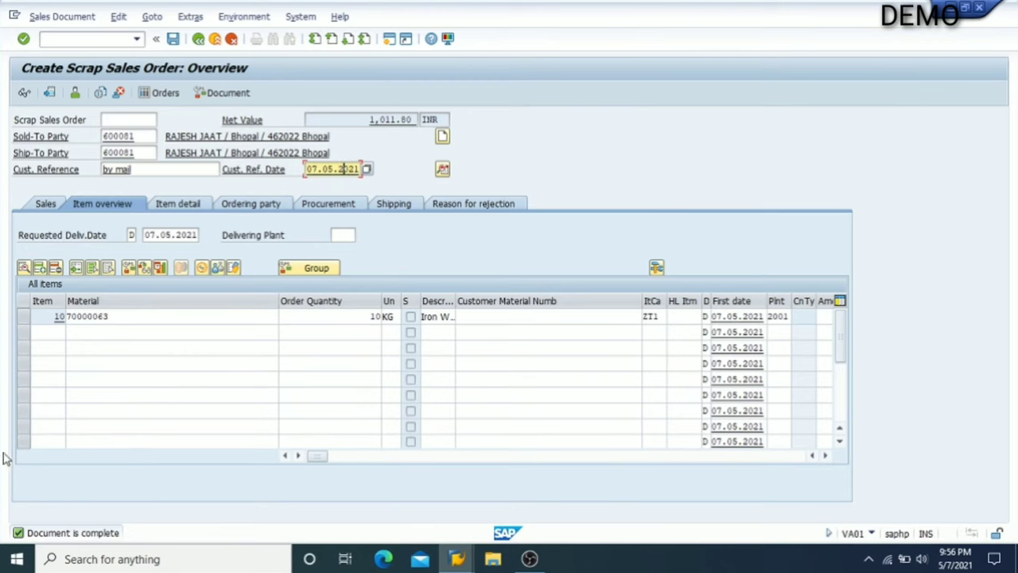
click(139, 329)
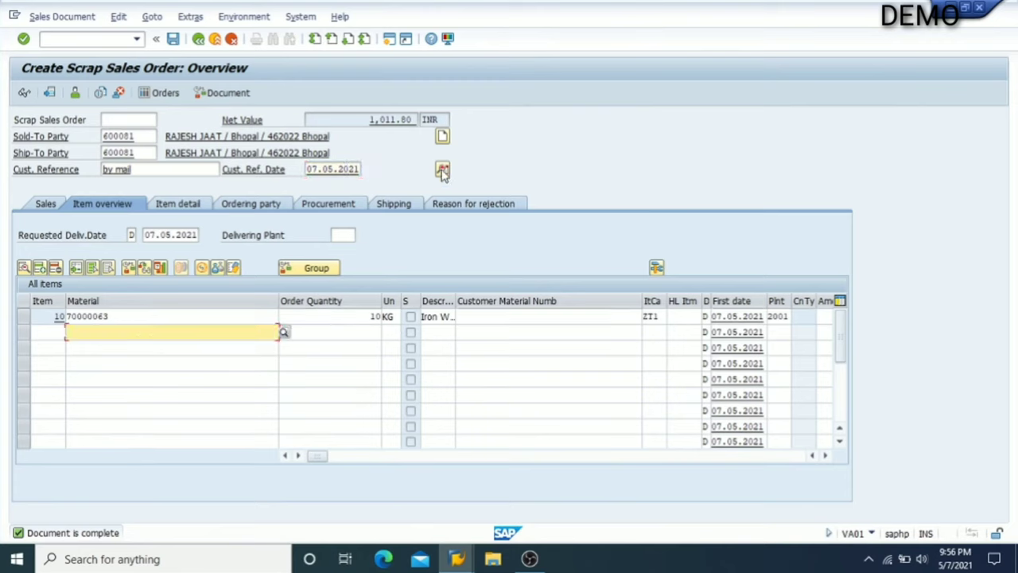
- Examine the pricing conditions in the order's header data and return to the order overview
key(Return)
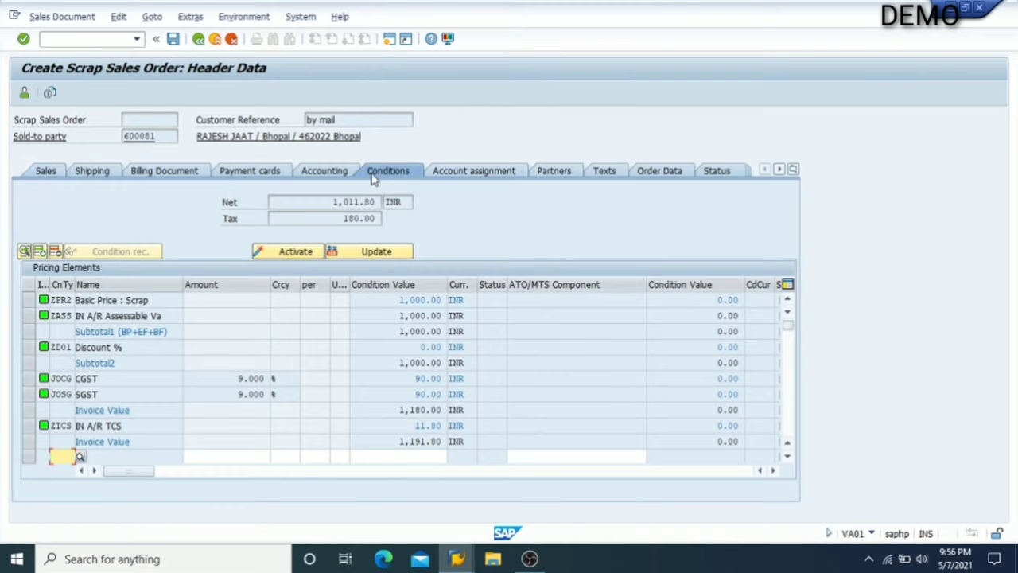
click(338, 175)
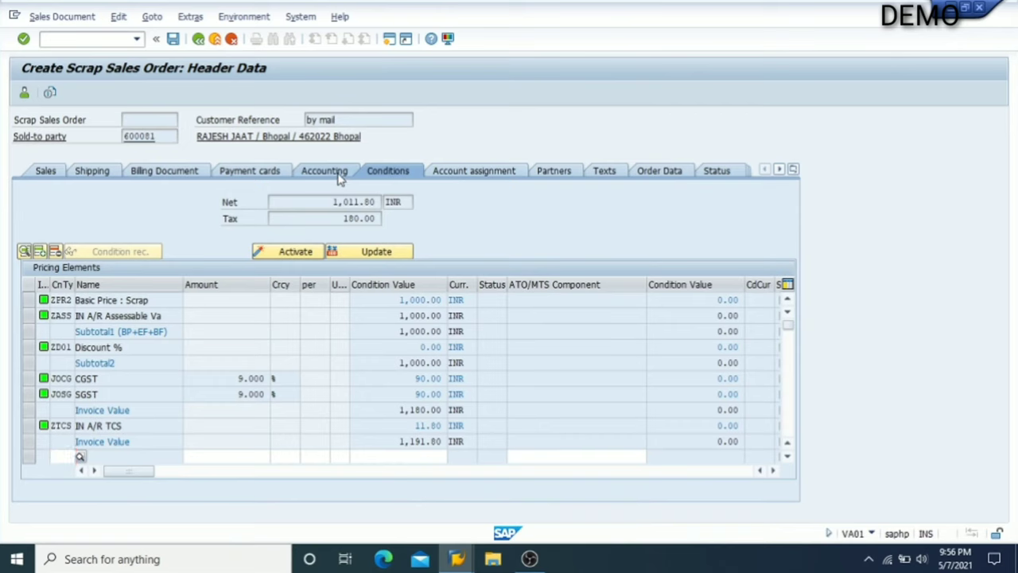
click(406, 172)
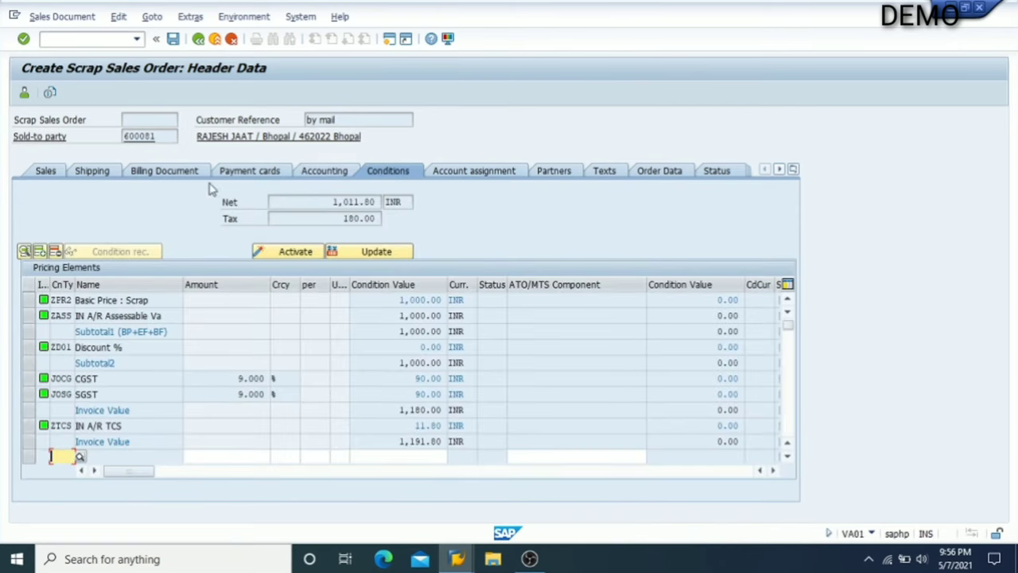
click(200, 42)
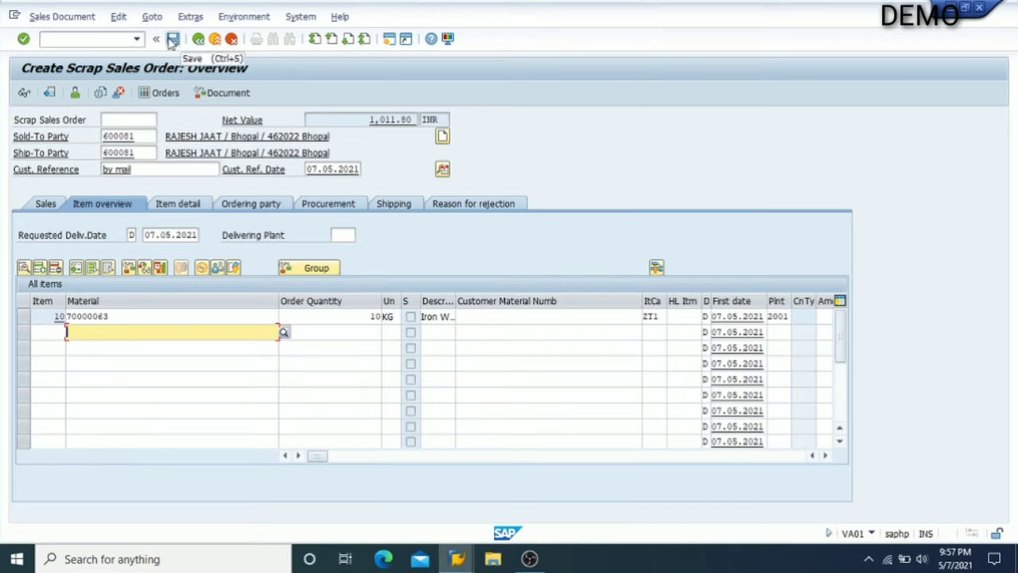
- Check the scrap sales order's incompletion log and save the order
click(123, 17)
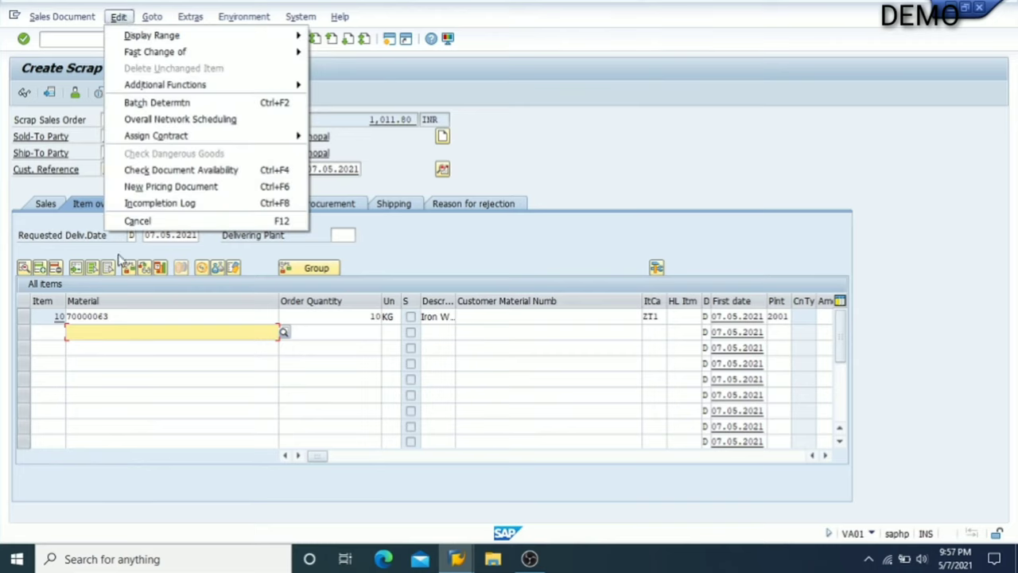
click(191, 204)
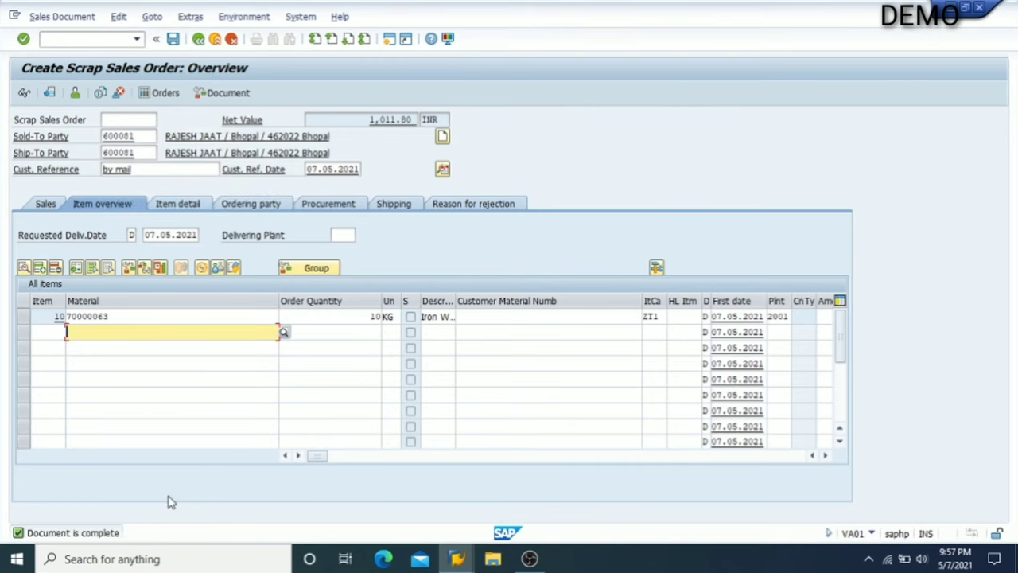
click(174, 39)
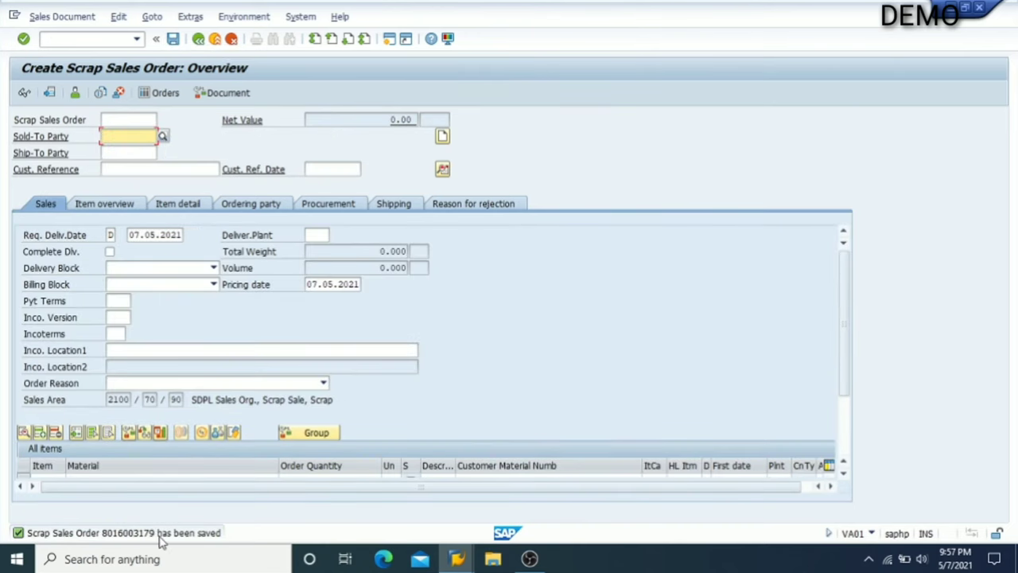
- Leave order creation and start transaction VA02 for changing sales orders
click(89, 41)
text(/n)
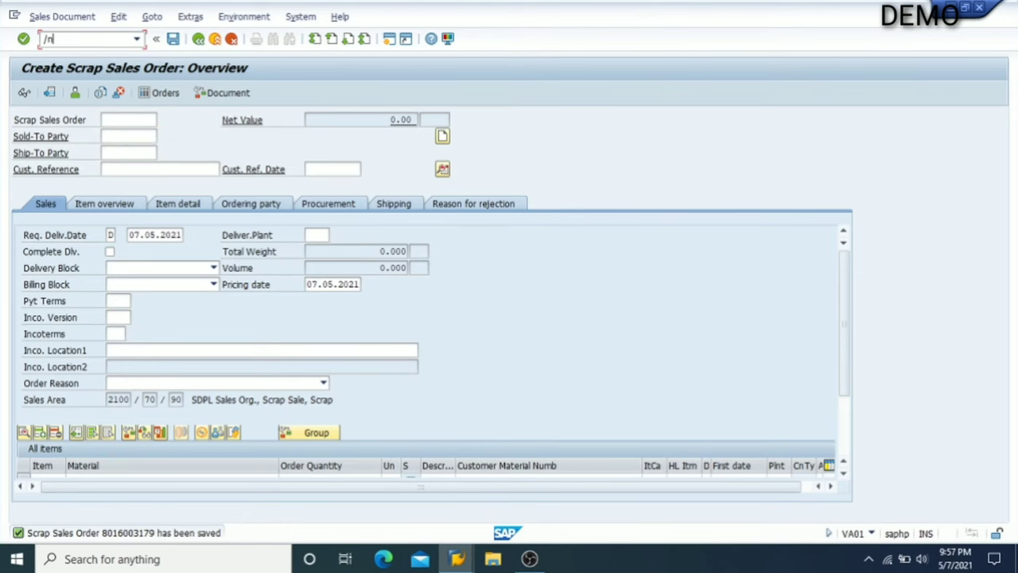
key(Return)
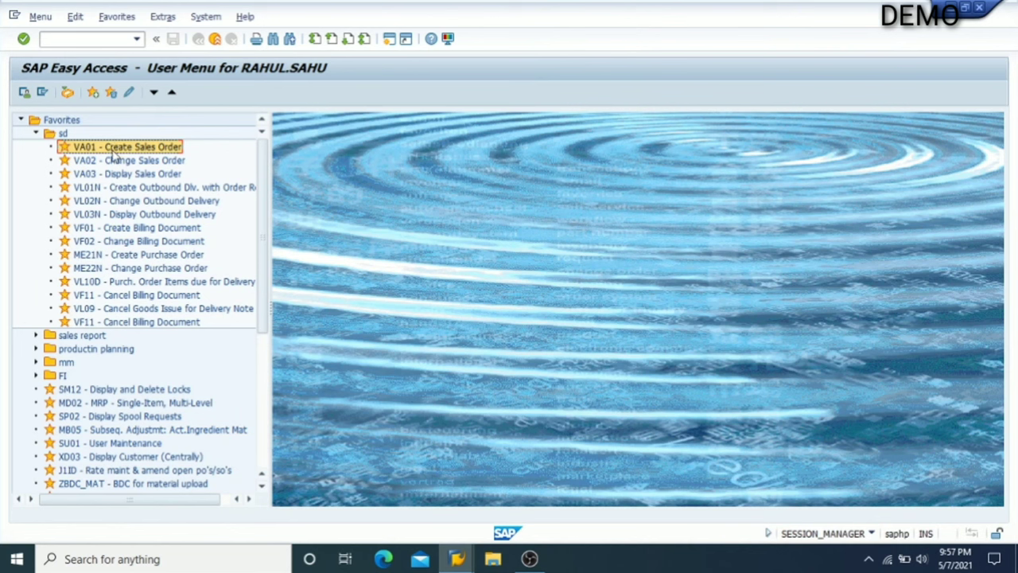
click(117, 161)
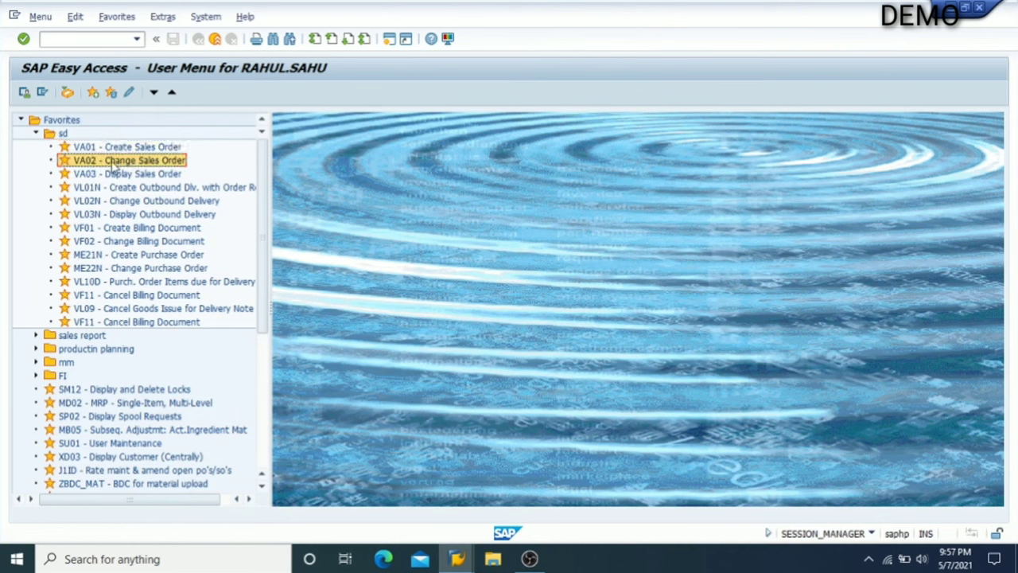
click(75, 40)
text(va02)
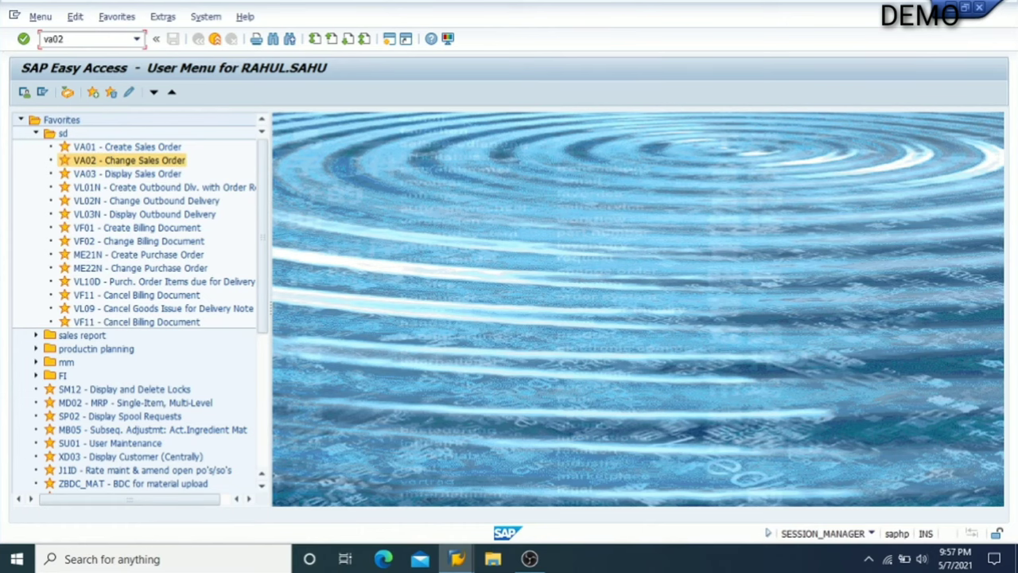
key(Return)
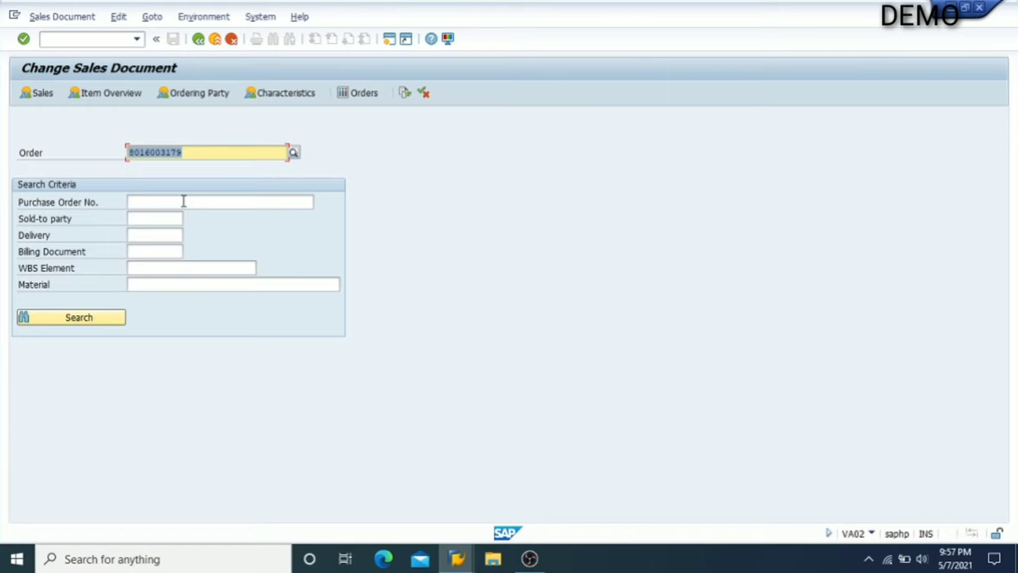
- Examine the saved scrap order's document flow and status, and return to the initial change screen
click(405, 94)
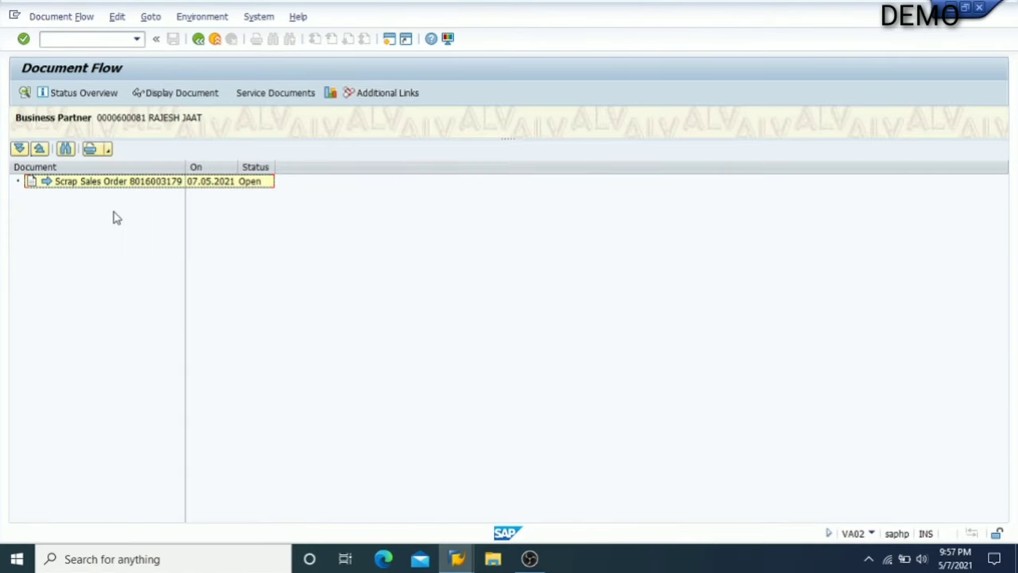
click(243, 182)
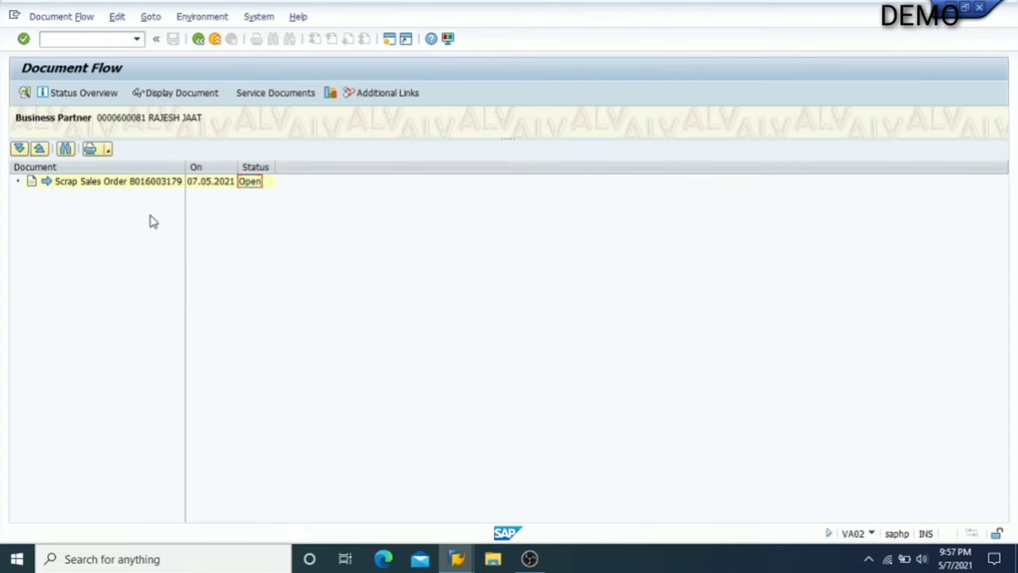
click(199, 40)
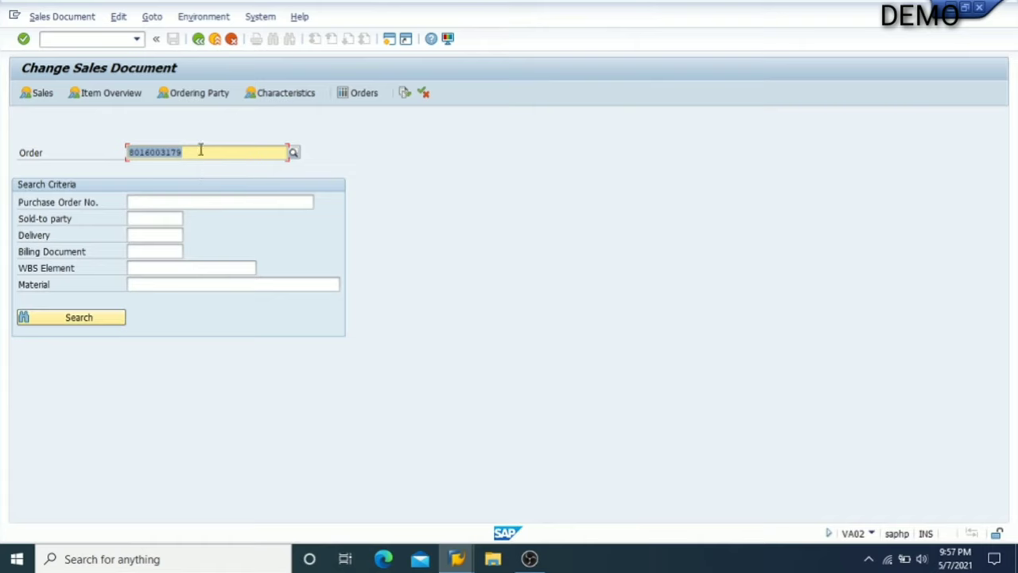
- Open the saved scrap order, review item 10's pricing conditions and exit to the SAP Easy Access menu
key(Return)
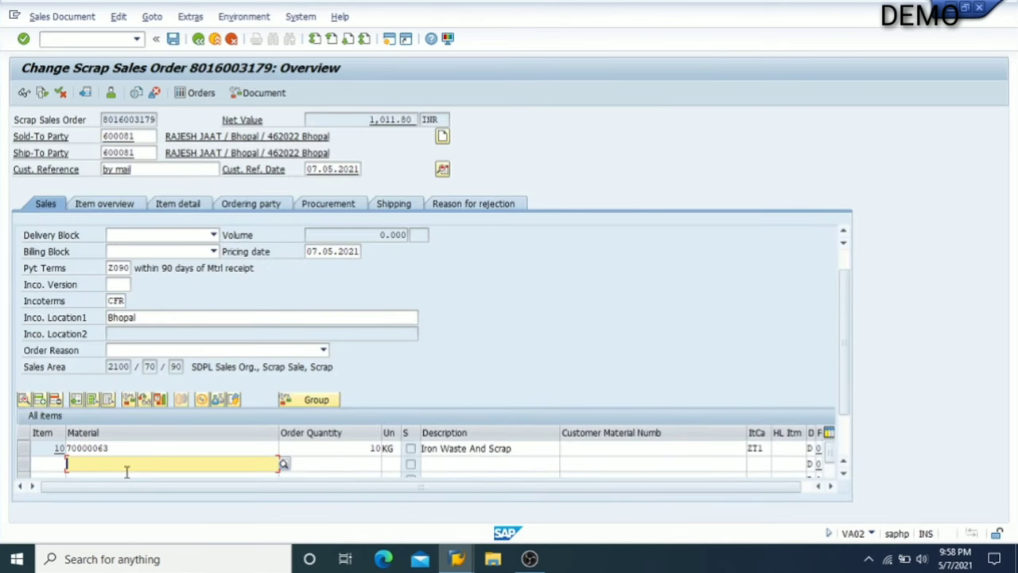
click(139, 448)
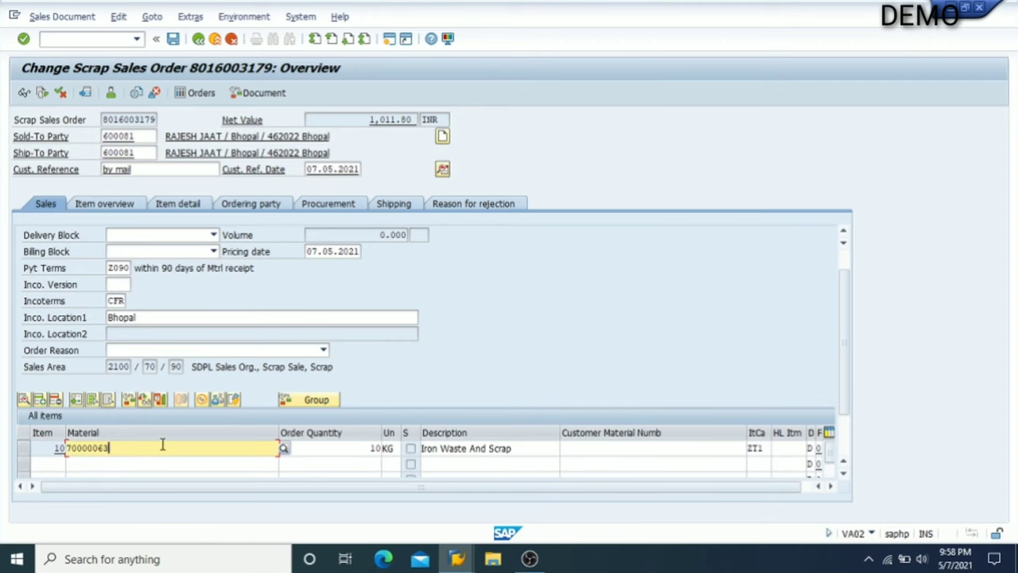
click(160, 400)
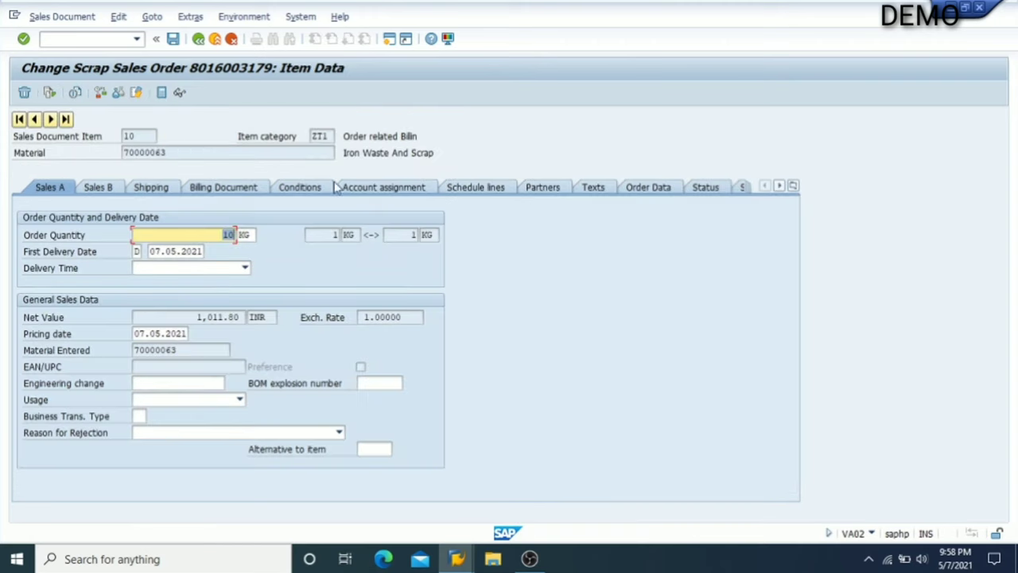
click(316, 188)
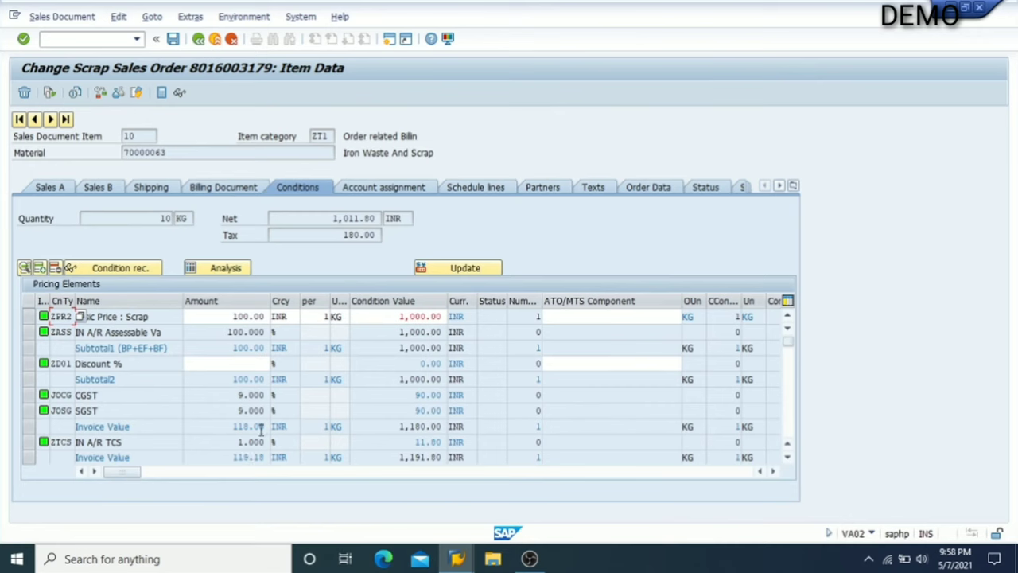
scroll(382, 437, down, 1)
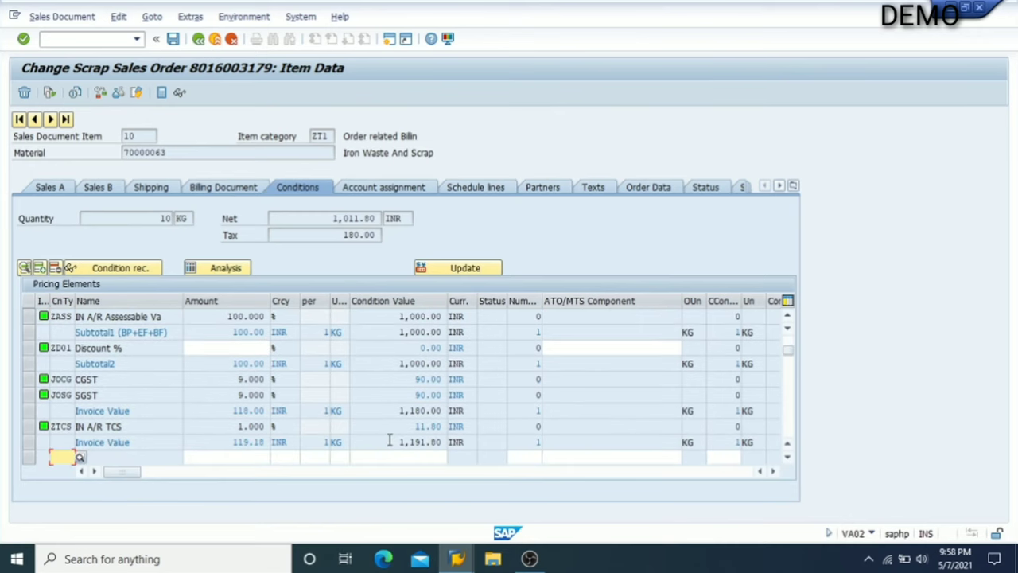
click(90, 40)
text(/n)
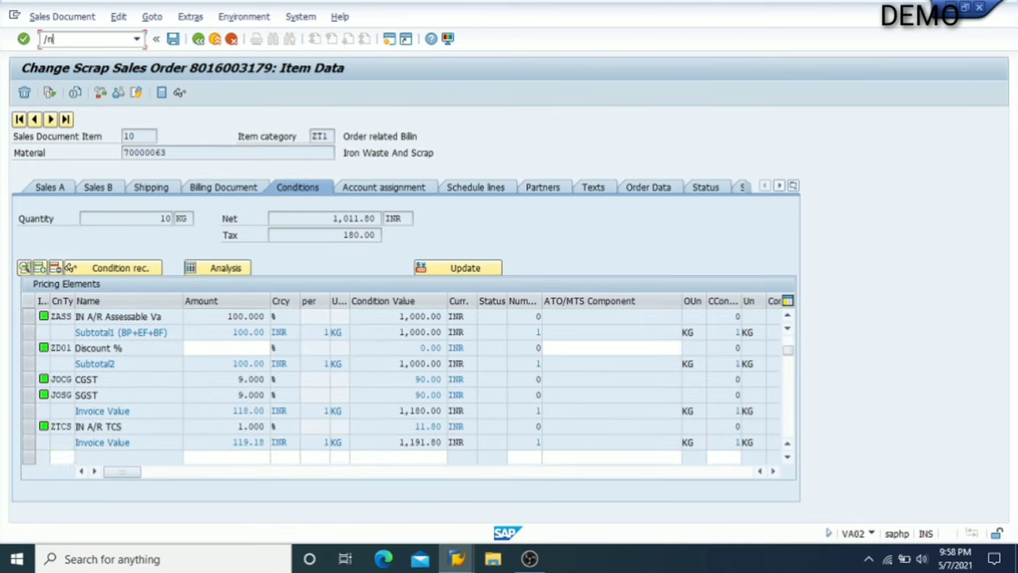
key(Return)
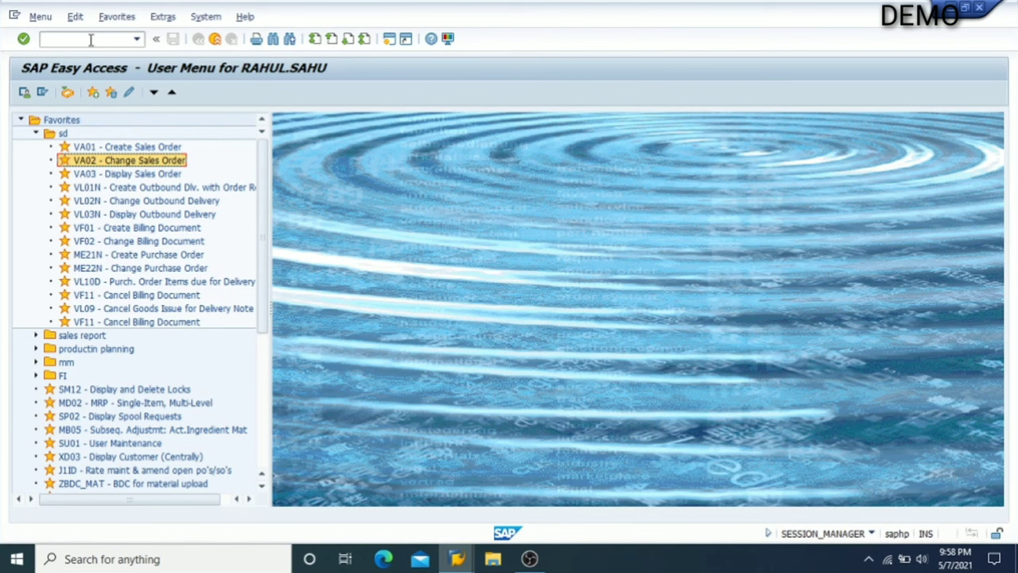
key(Up)
key(Down)
key(Down)
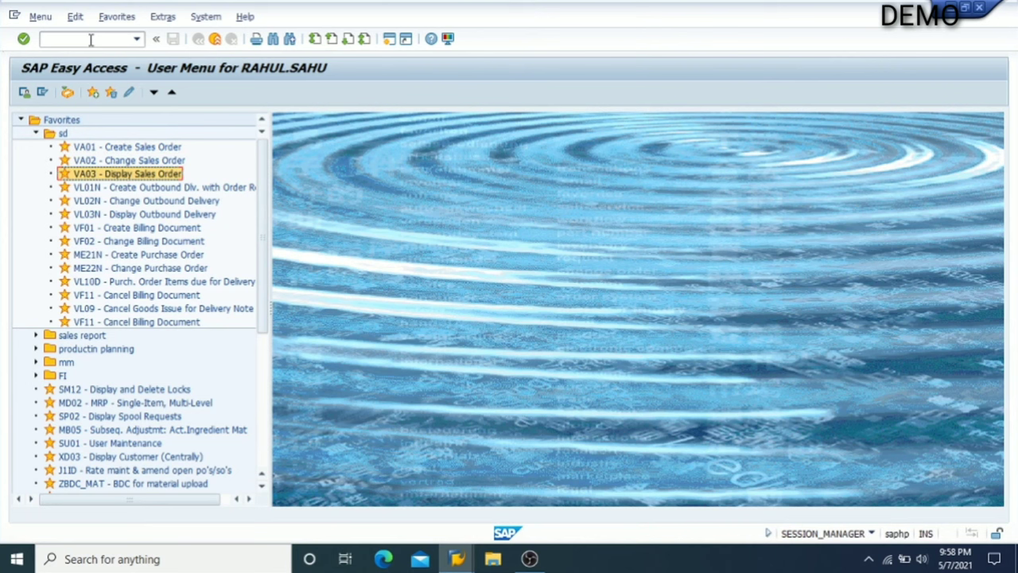
key(Down)
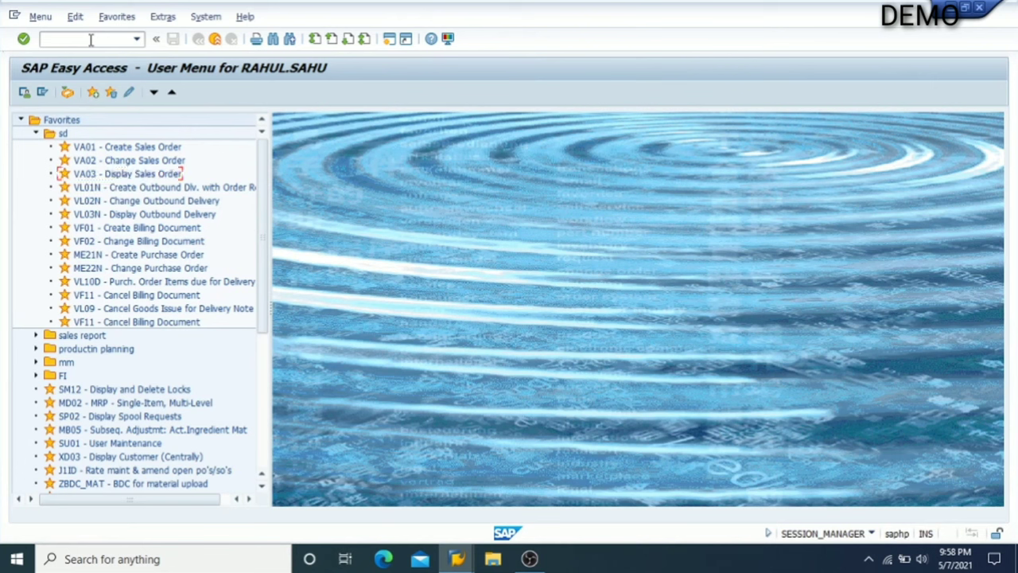
key(Down)
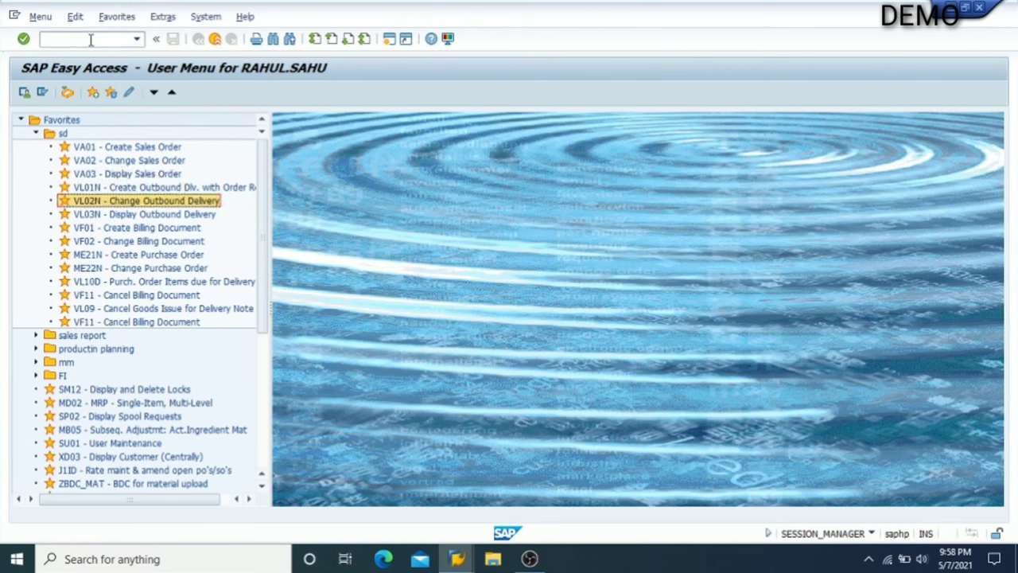
key(Down)
key(Down)
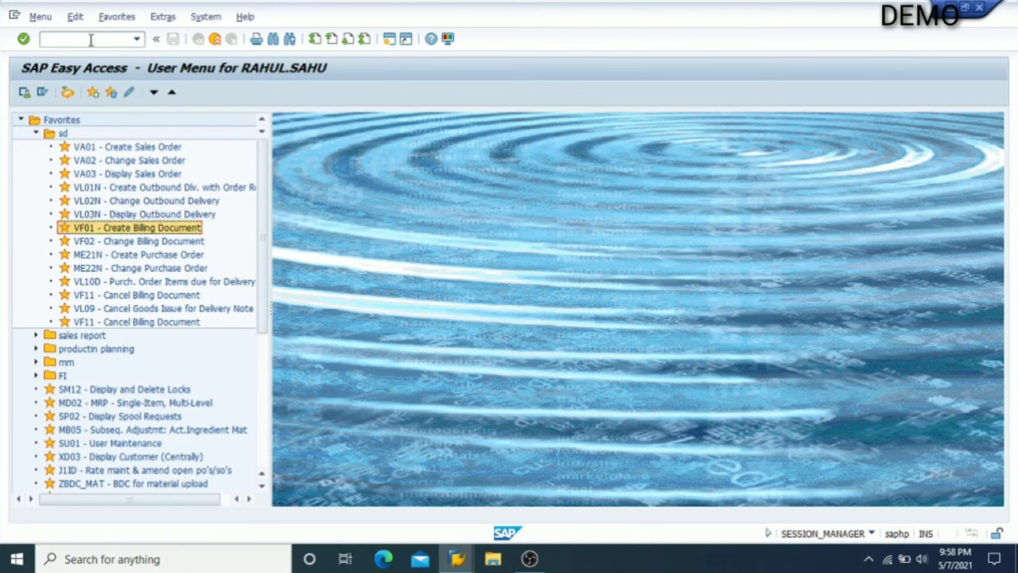
key(Up)
key(Up)
key(Up)
key(Up)
key(Up)
key(Up)
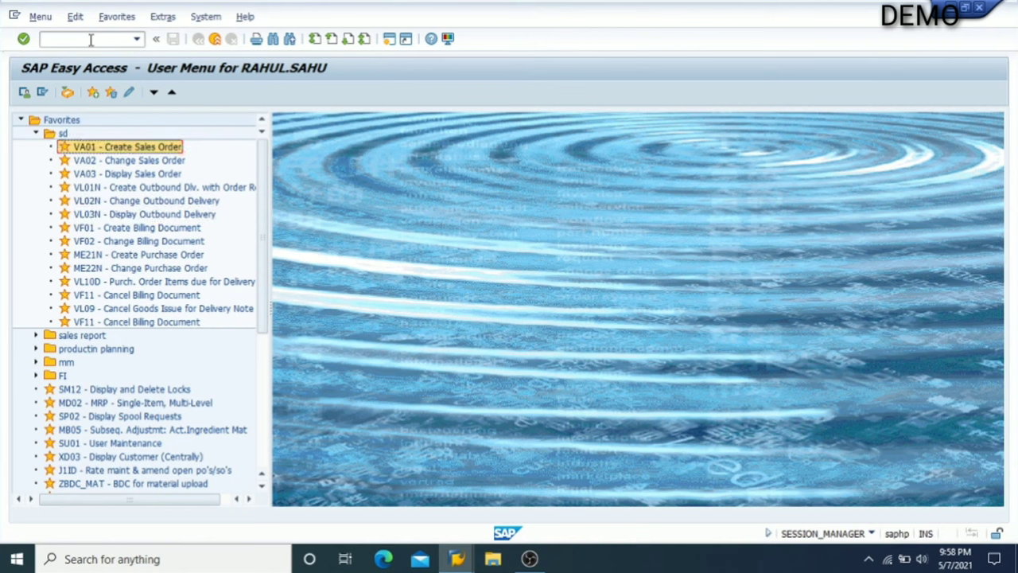
key(Down)
key(Down)
key(Down)
key(Up)
key(Up)
key(Up)
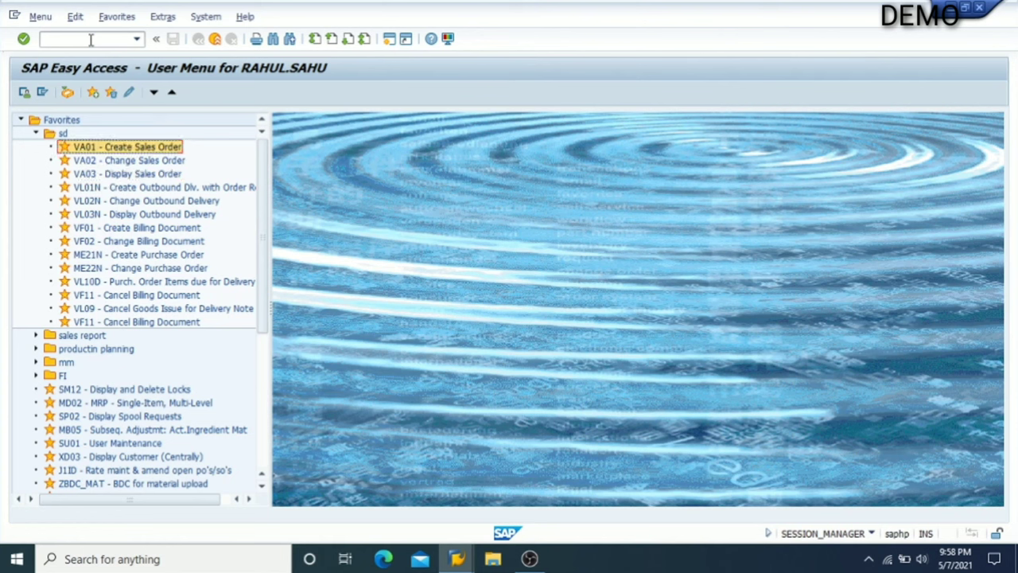